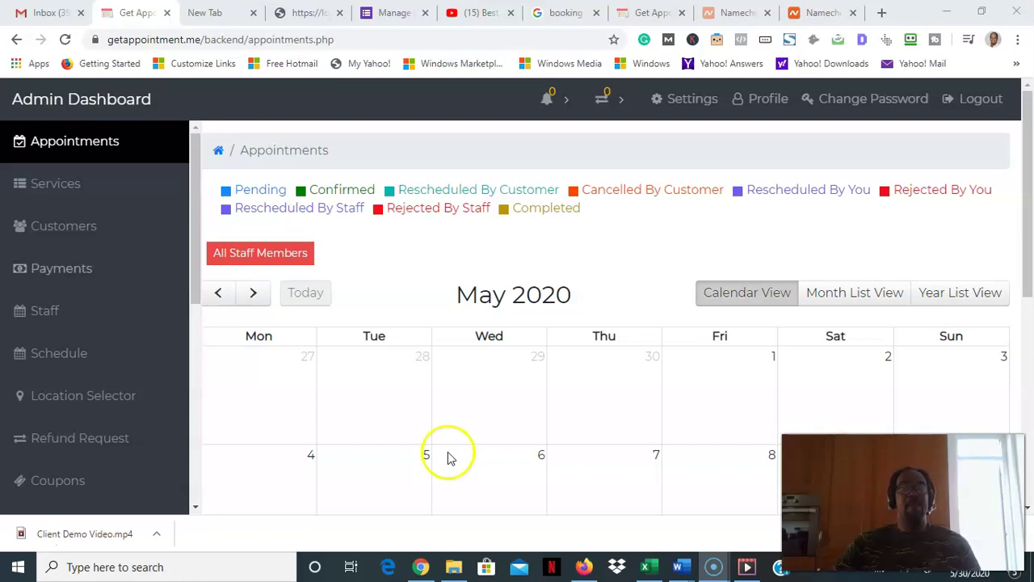
- Start a manual booking from an empty calendar day, then close the form without booking
{"action": "left_click_drag", "start_coordinate": [192, 249], "coordinate": [190, 305]}
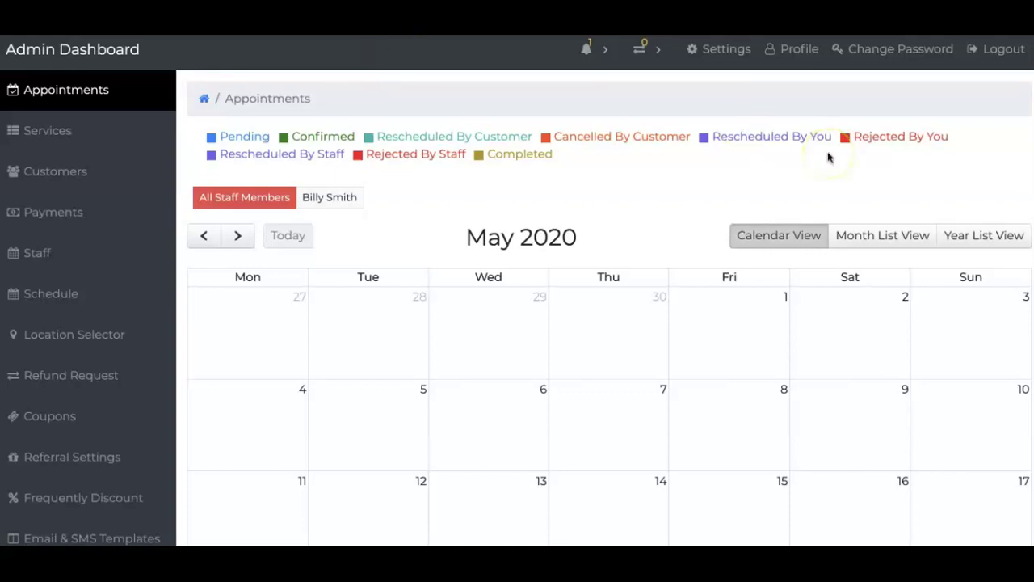
{"action": "scroll", "coordinate": [551, 210], "scroll_direction": "down", "scroll_amount": 3}
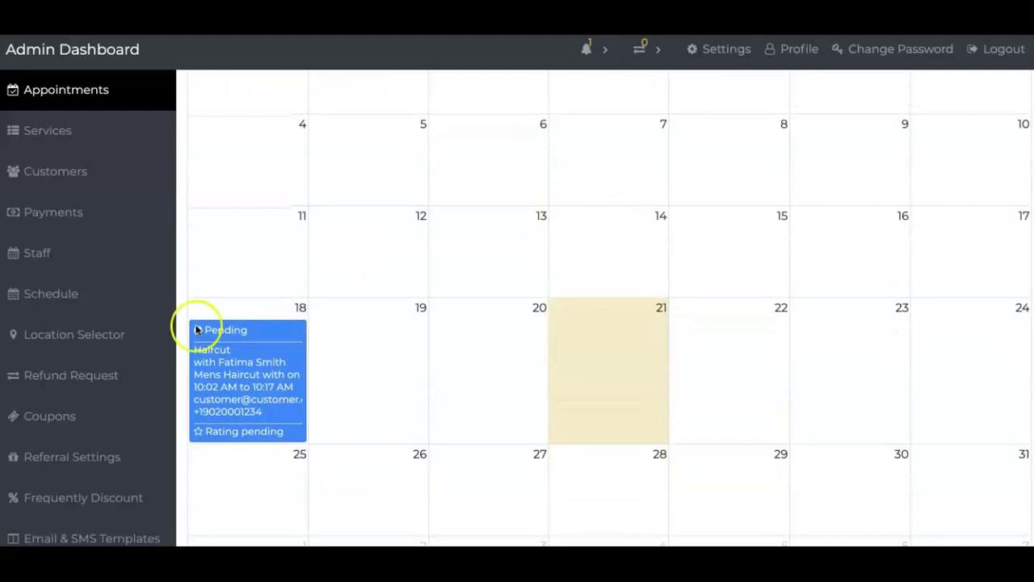
{"action": "scroll", "coordinate": [242, 343], "scroll_direction": "down", "scroll_amount": 1}
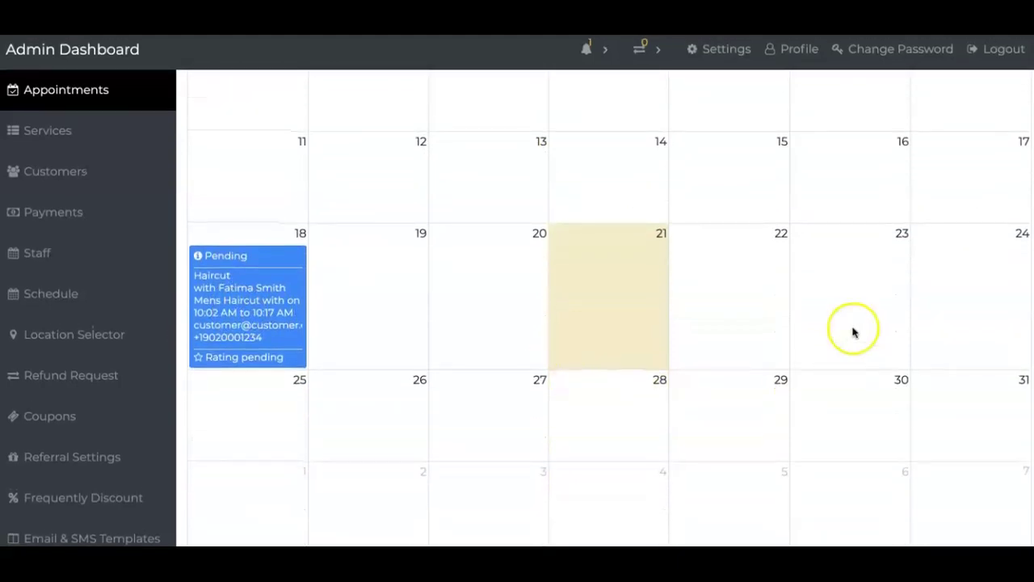
{"action": "left_click", "coordinate": [879, 303]}
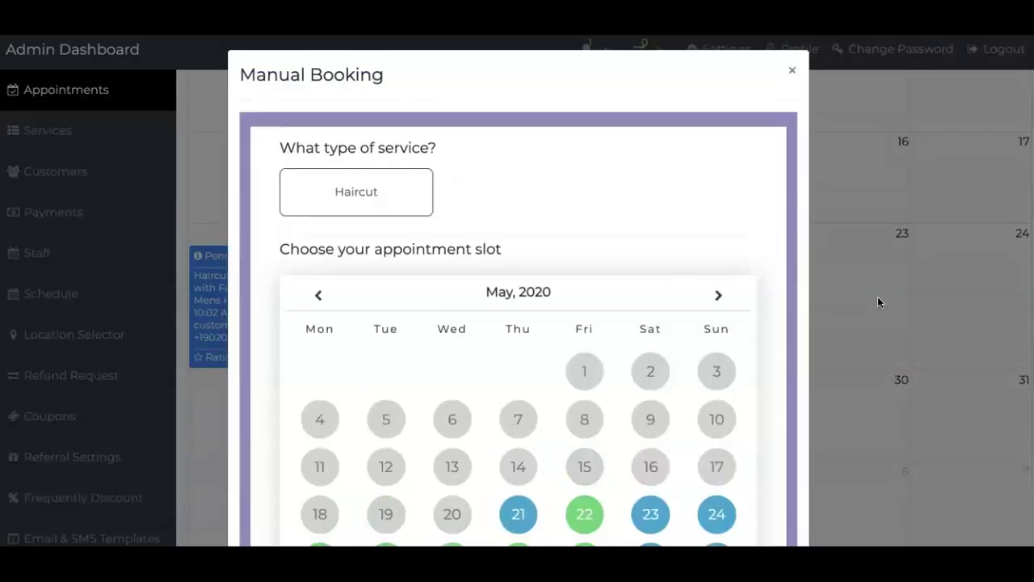
{"action": "left_click", "coordinate": [792, 71]}
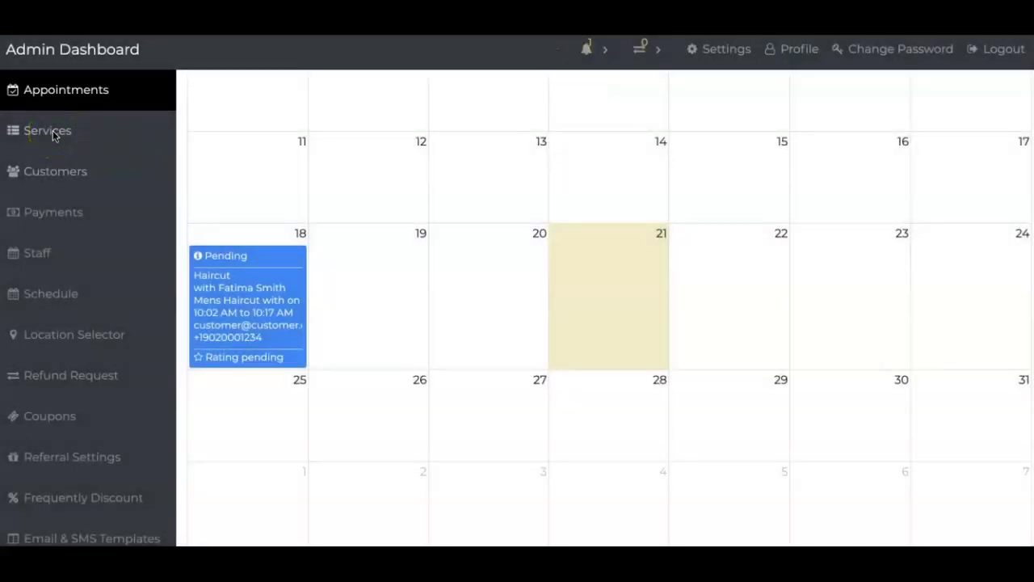
- Open the Haircut category's services and view the $15 Mens Haircut editor without saving
{"action": "left_click", "coordinate": [53, 133]}
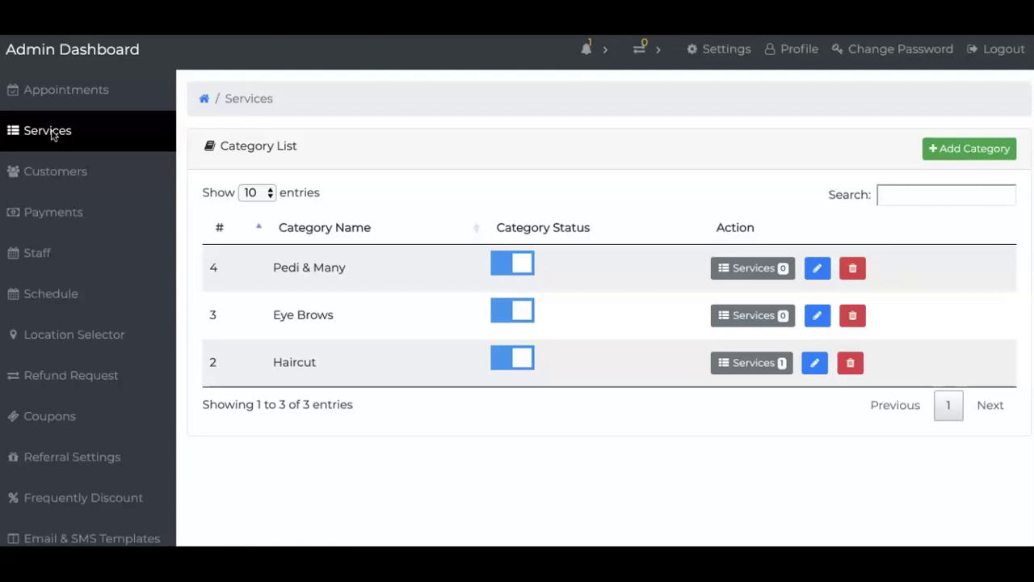
{"action": "left_click", "coordinate": [750, 365]}
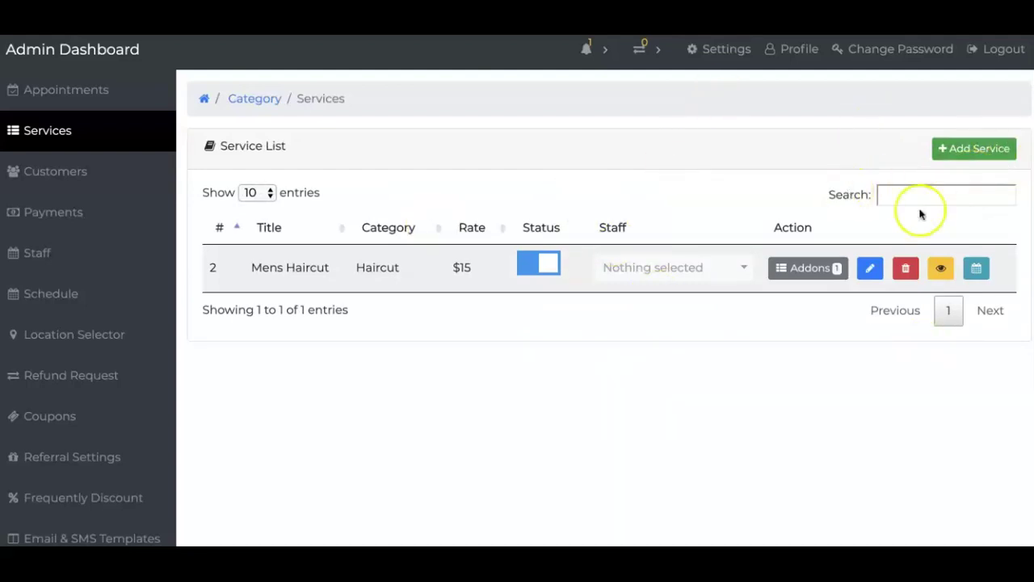
{"action": "left_click", "coordinate": [870, 268]}
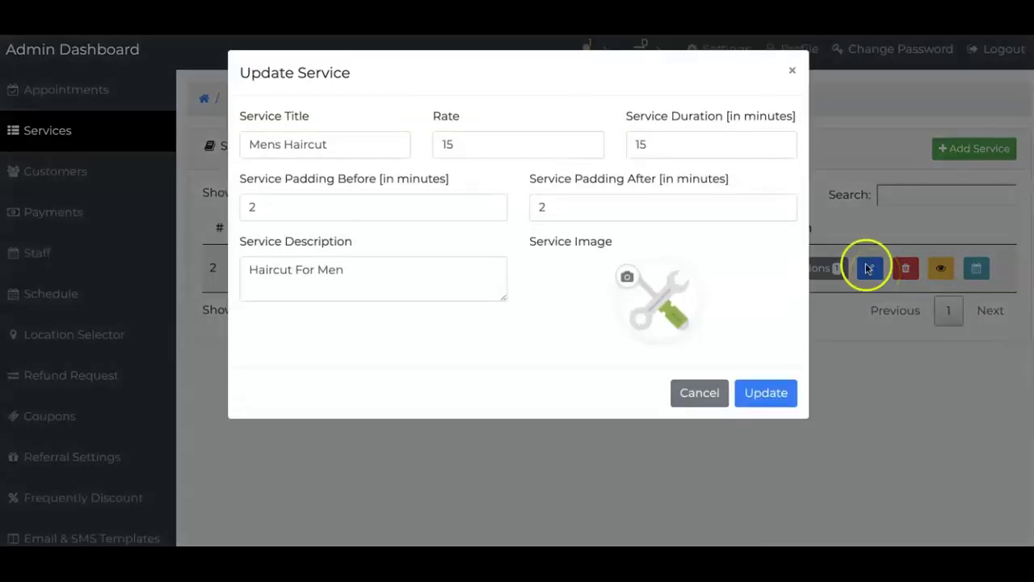
{"action": "left_click", "coordinate": [699, 392]}
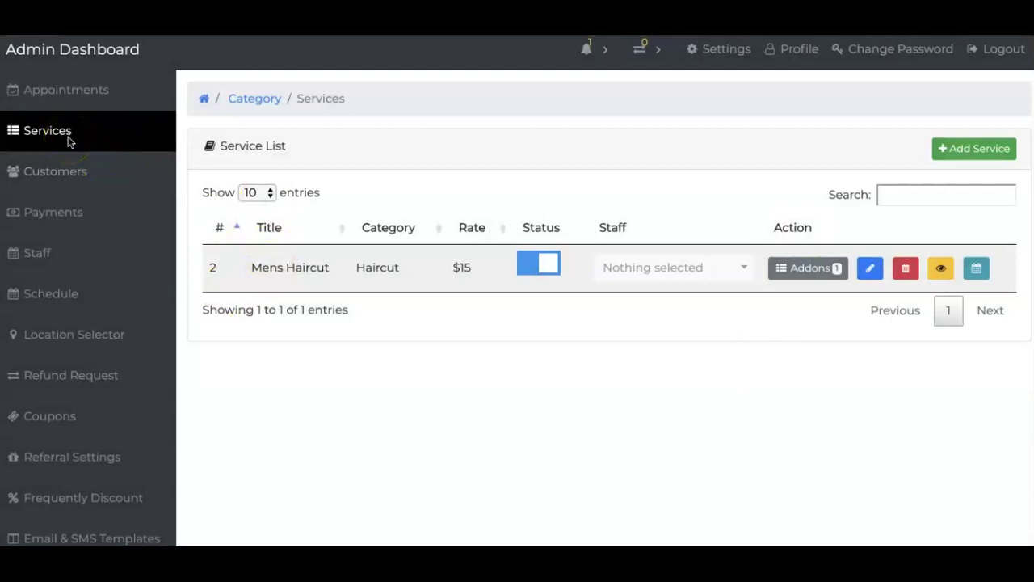
- Open the business settings and review the Payment options
{"action": "left_click", "coordinate": [714, 52]}
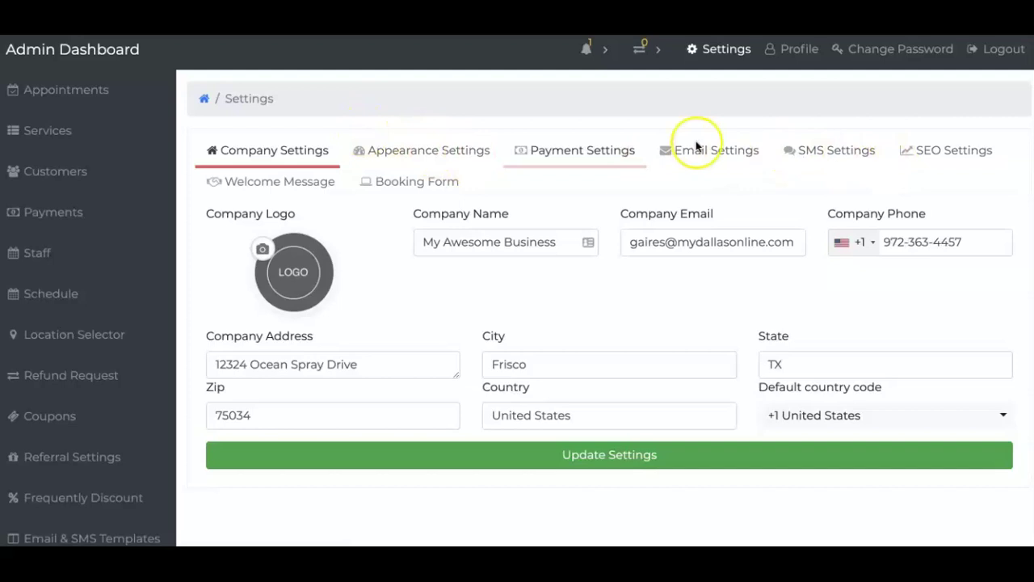
{"action": "left_click", "coordinate": [594, 148]}
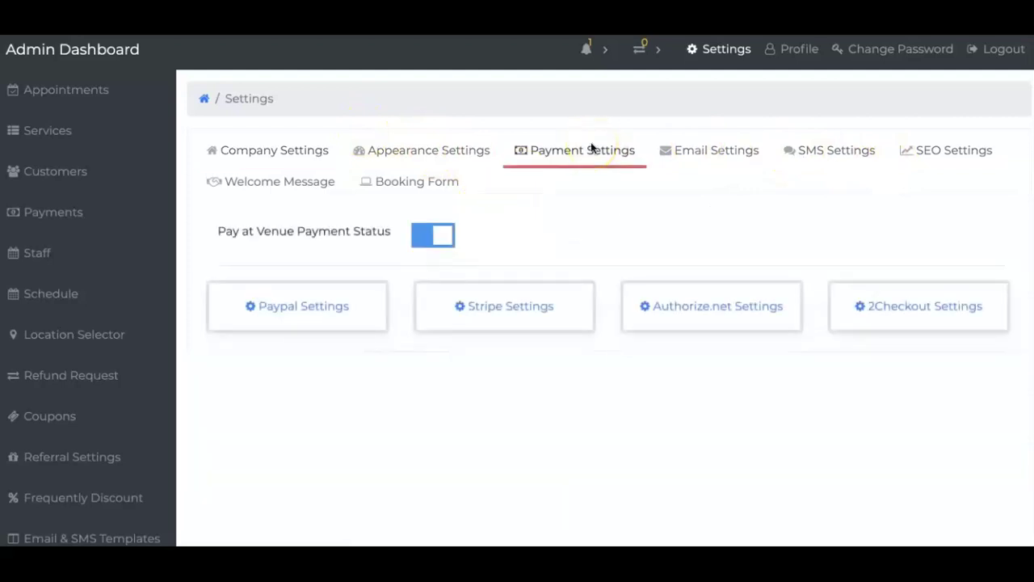
{"action": "left_click", "coordinate": [641, 238]}
{"action": "left_click", "coordinate": [552, 276]}
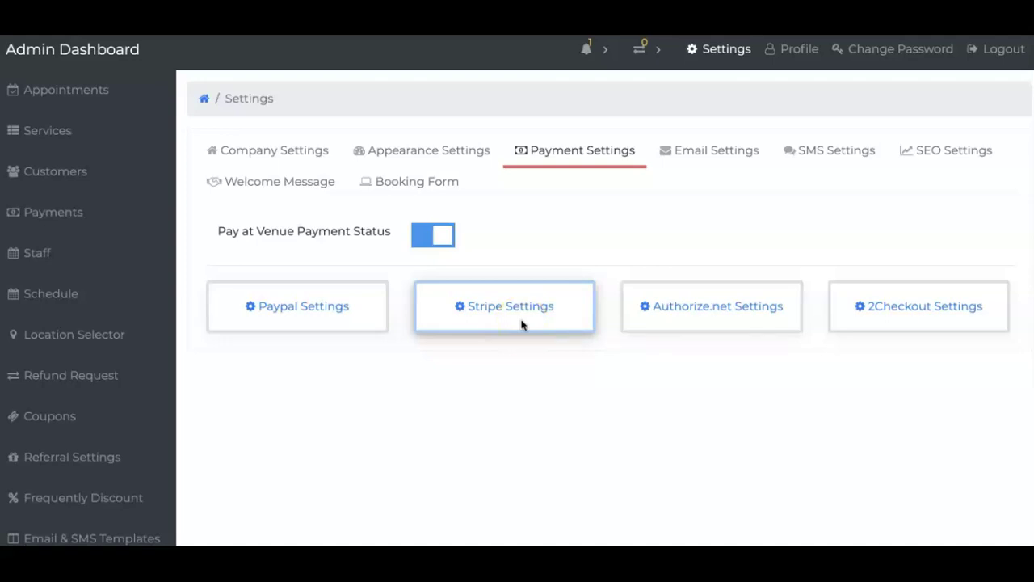
- Step through the Email and Appearance tabs to the Booking Form options, with both auto triggers disabled
{"action": "left_click", "coordinate": [739, 151]}
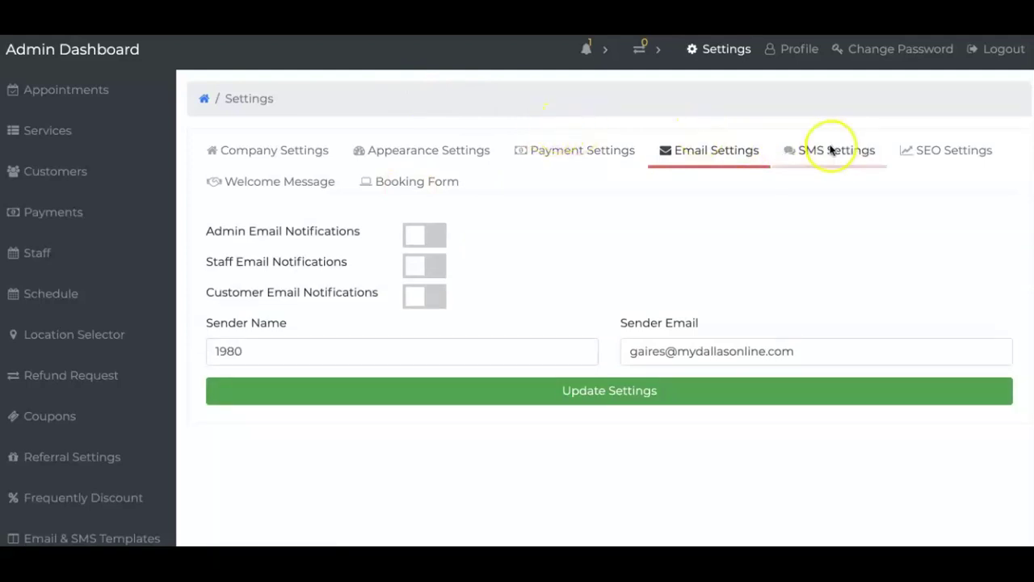
{"action": "left_click", "coordinate": [452, 149]}
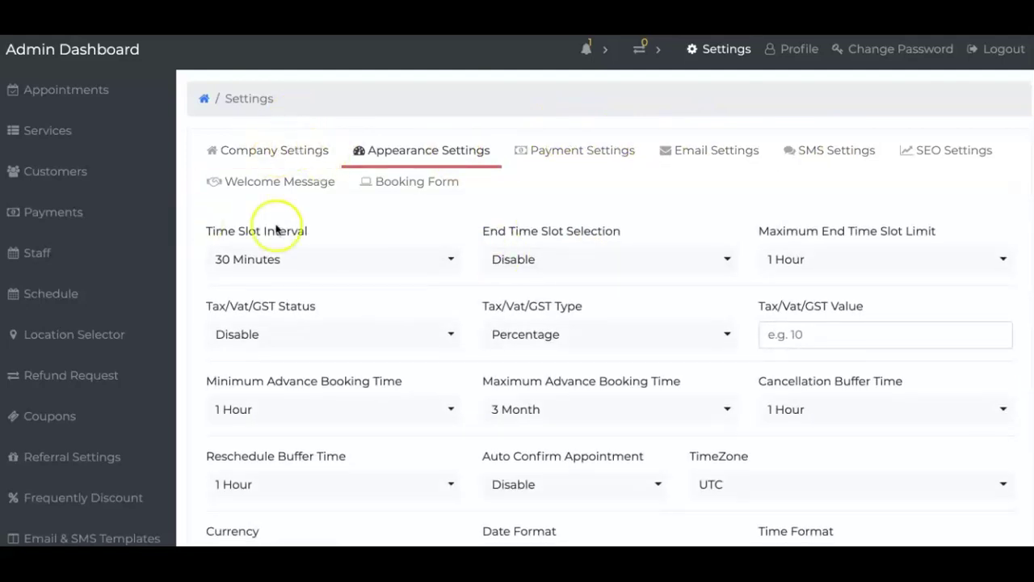
{"action": "left_click", "coordinate": [412, 183]}
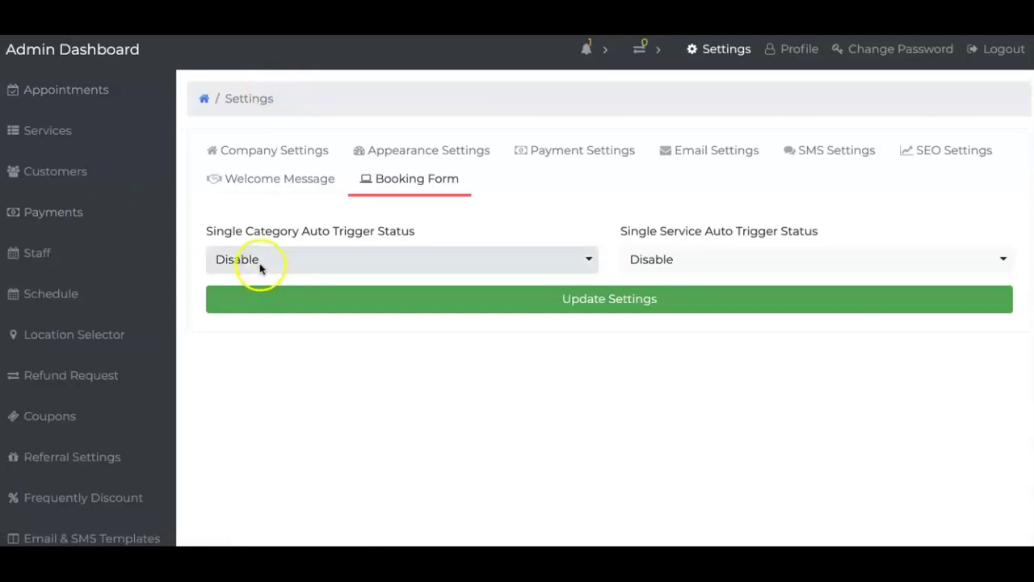
- Check the registered customer's booked appointments, then view the order 100 $15 Pay-at-venue payment
{"action": "left_click", "coordinate": [58, 174]}
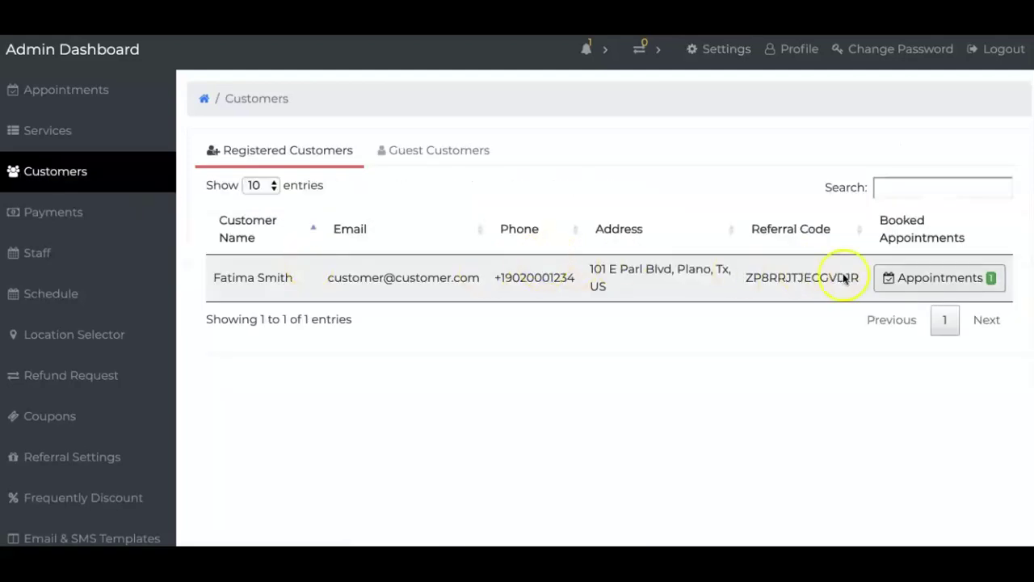
{"action": "left_click", "coordinate": [967, 277]}
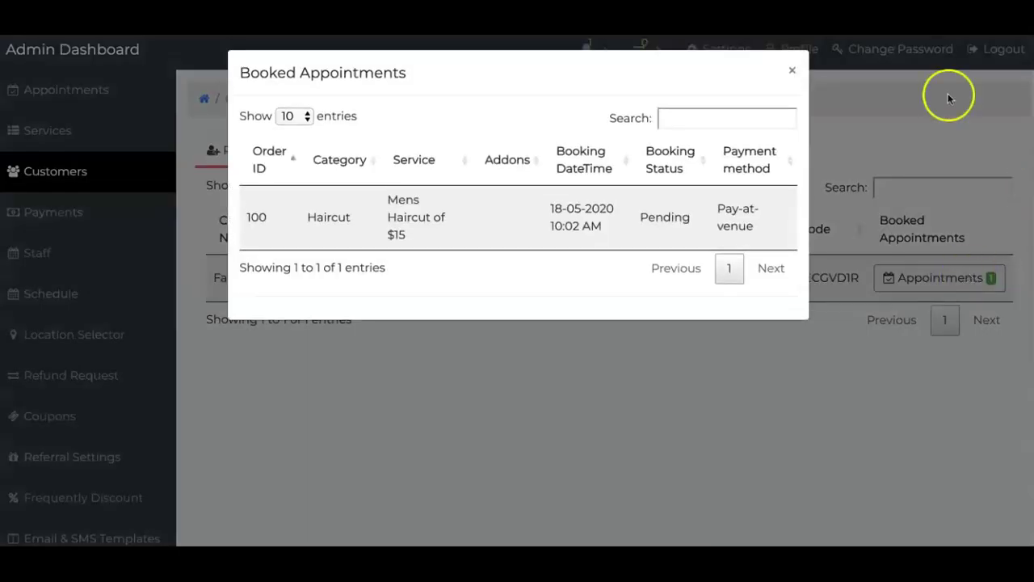
{"action": "left_click", "coordinate": [791, 70]}
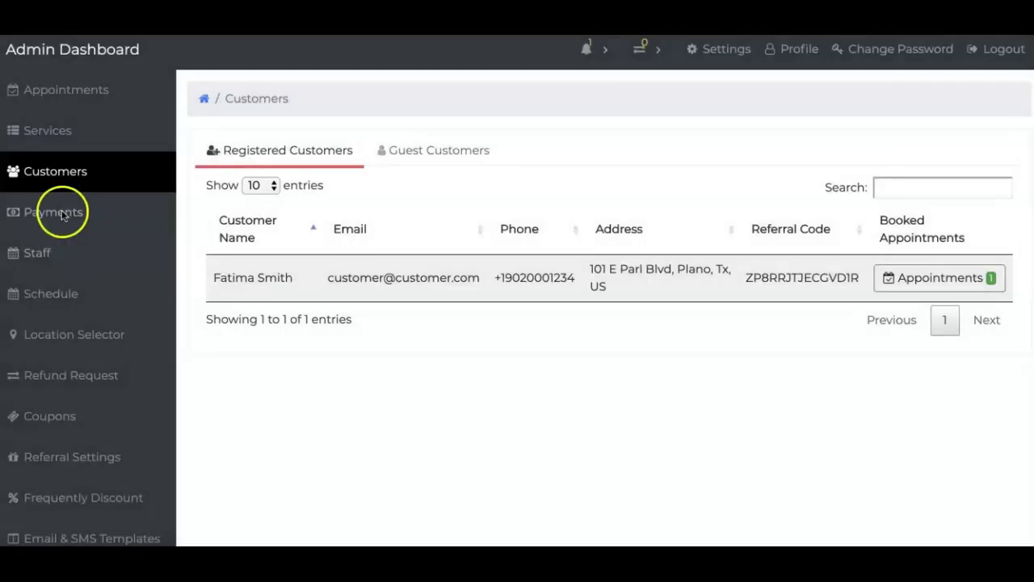
{"action": "left_click", "coordinate": [63, 213]}
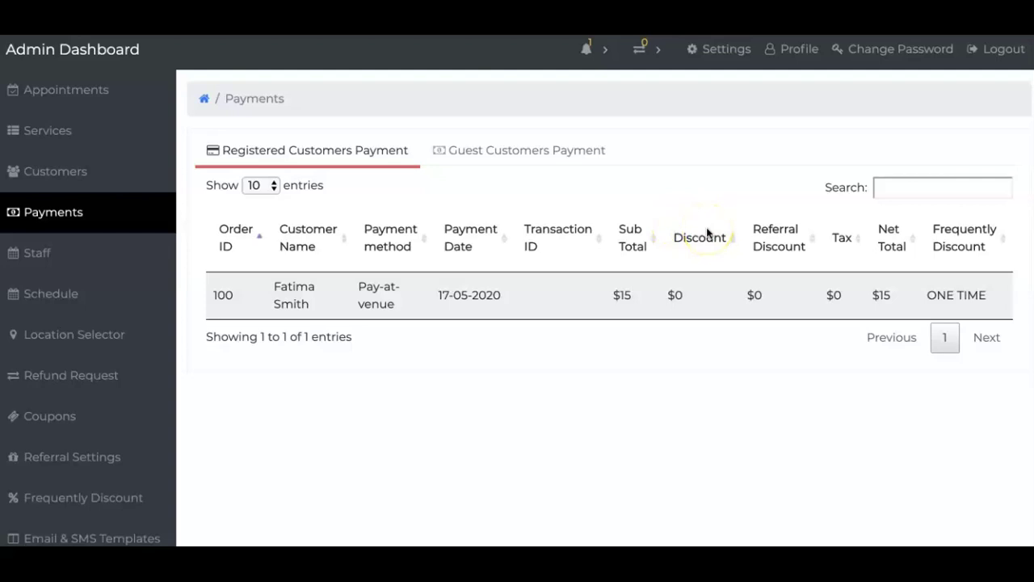
- Review the staff member's details, then open the Monday–Friday weekly working schedule
{"action": "left_click", "coordinate": [36, 253]}
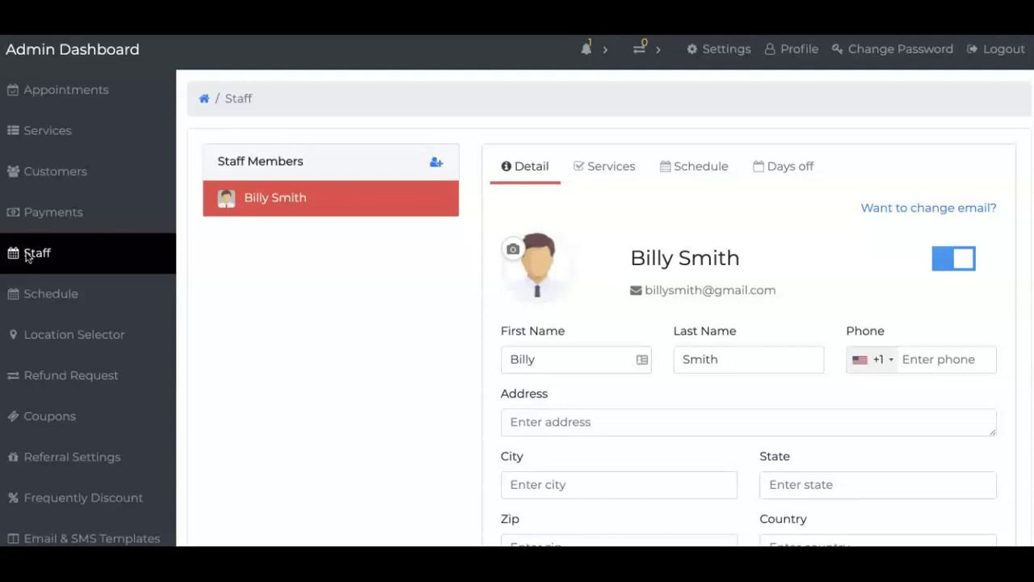
{"action": "left_click", "coordinate": [78, 292]}
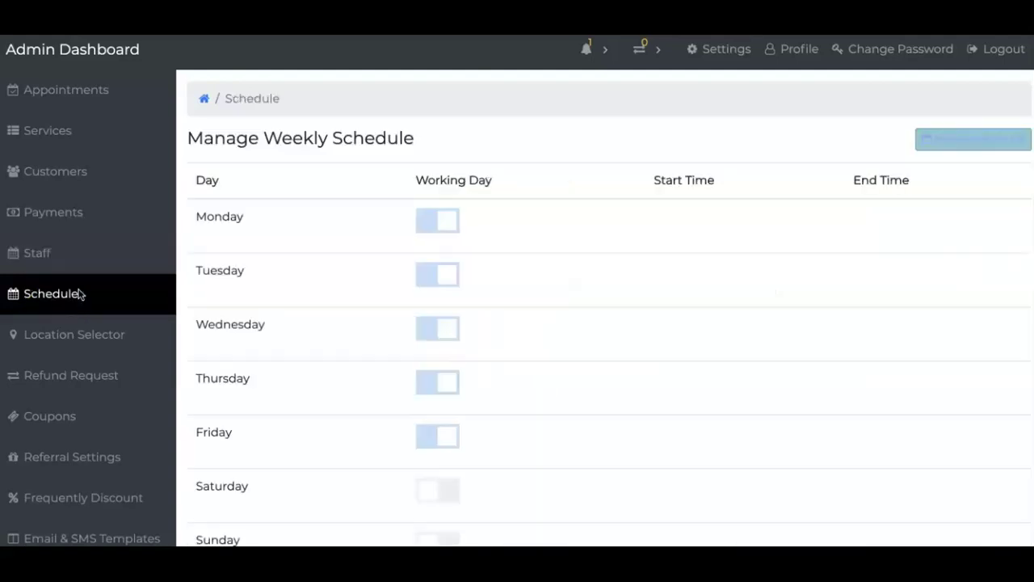
- Switch Monday to an off day, confirm the Offday notice, and open Manage Block Off
{"action": "left_click", "coordinate": [79, 290]}
{"action": "left_click", "coordinate": [199, 239]}
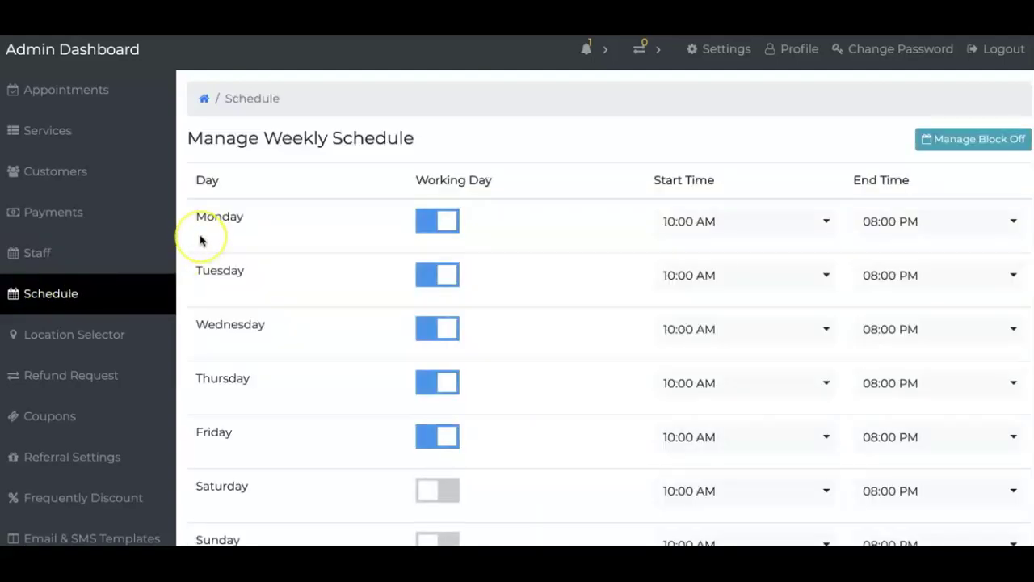
{"action": "left_click", "coordinate": [505, 223]}
{"action": "left_click", "coordinate": [428, 220]}
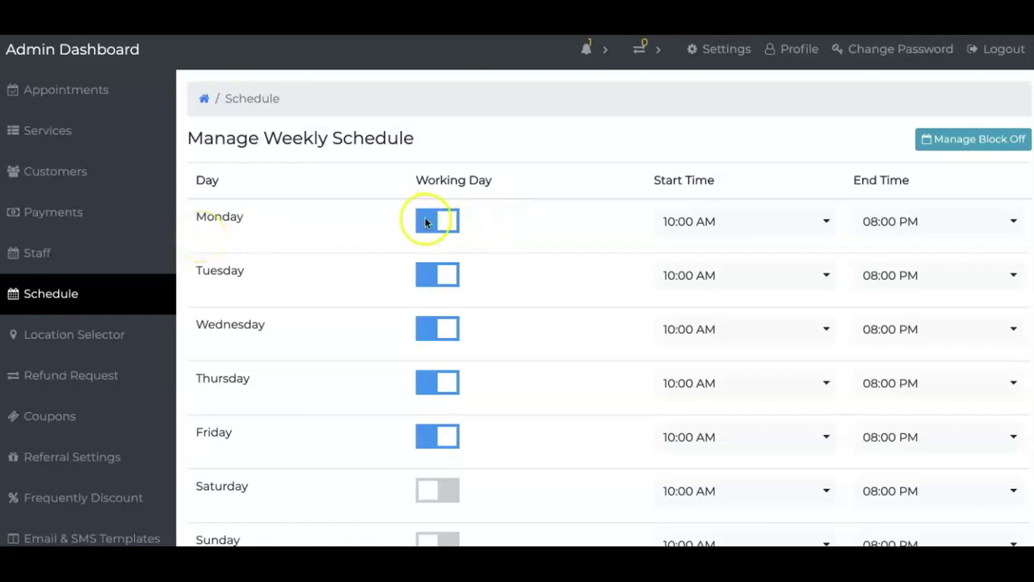
{"action": "left_click", "coordinate": [506, 376]}
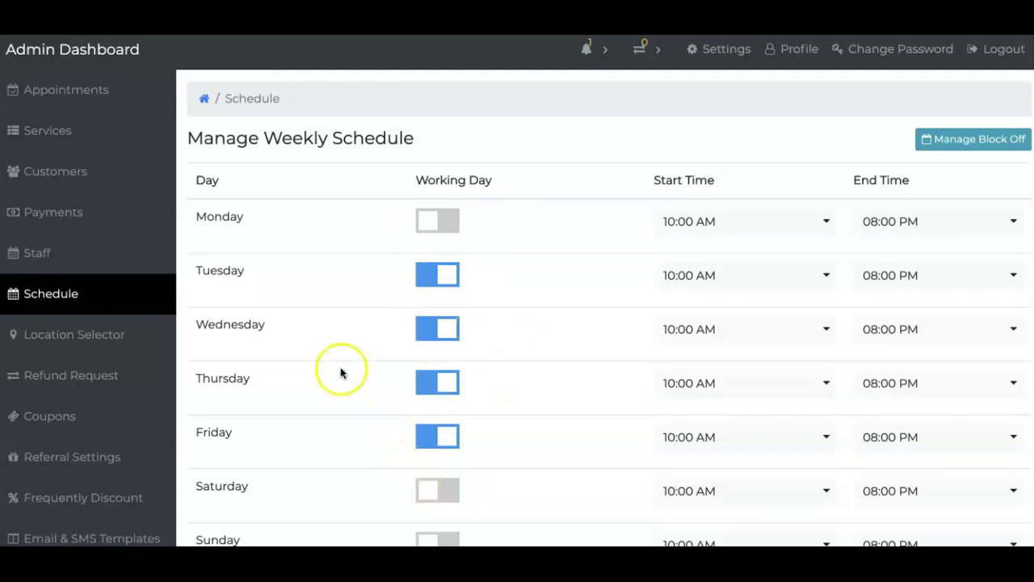
{"action": "left_click", "coordinate": [973, 144]}
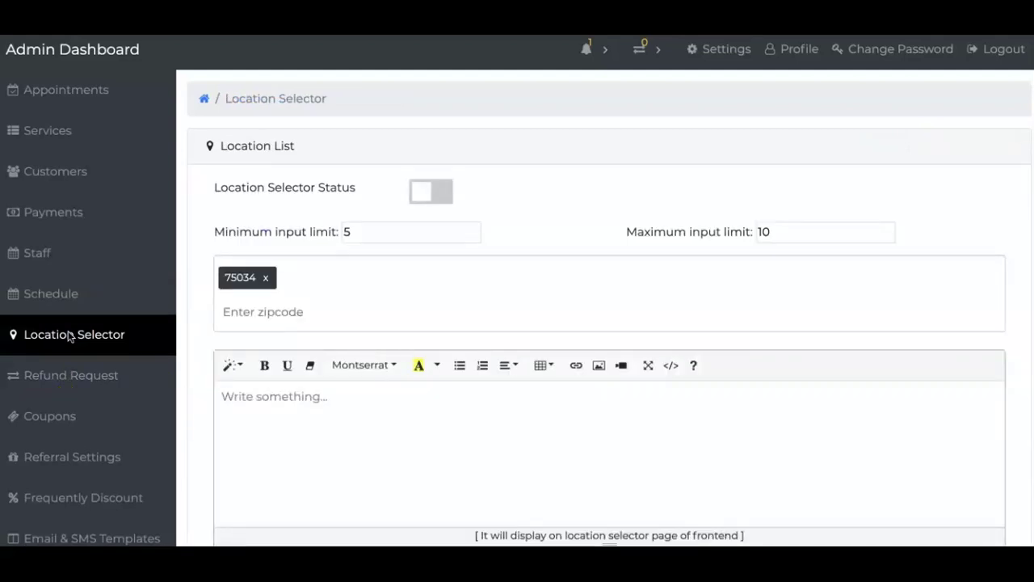
- Browse Refund Request and Coupons, ending on Referral Discount Settings with a 5 Percentage discount
{"action": "left_click", "coordinate": [258, 275]}
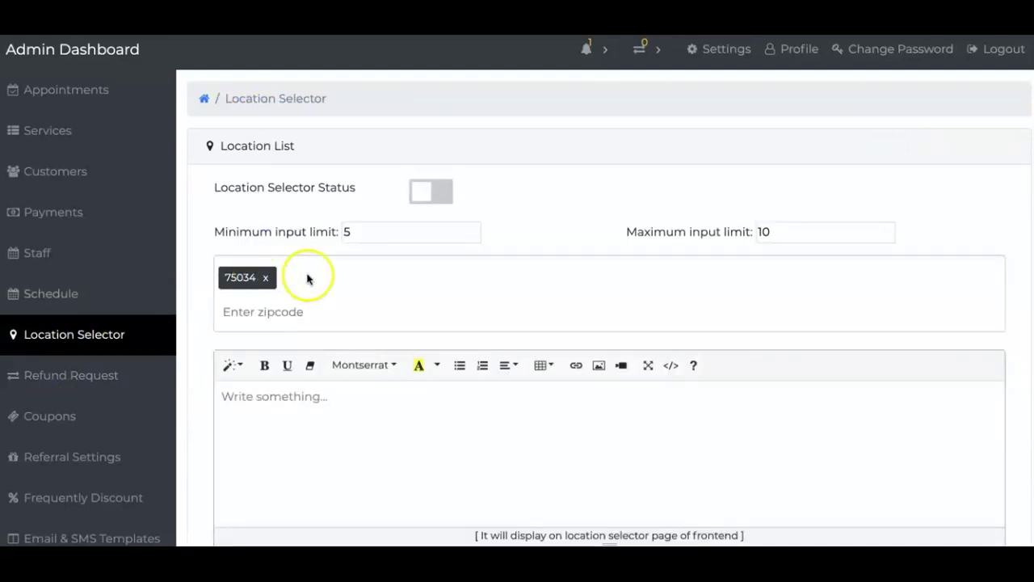
{"action": "left_click", "coordinate": [409, 284]}
{"action": "scroll", "coordinate": [409, 283], "scroll_direction": "down", "scroll_amount": 1}
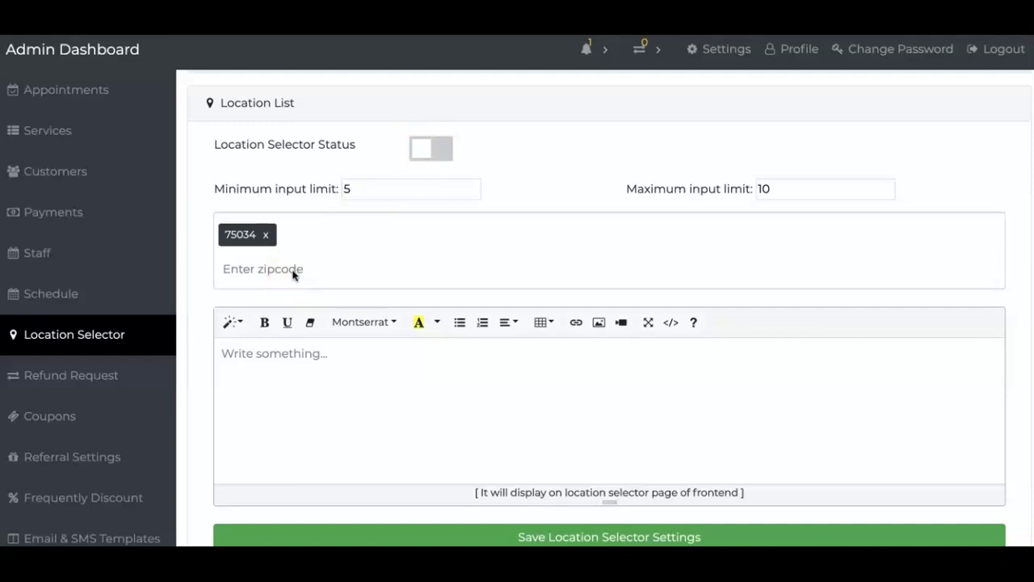
{"action": "left_click", "coordinate": [60, 375]}
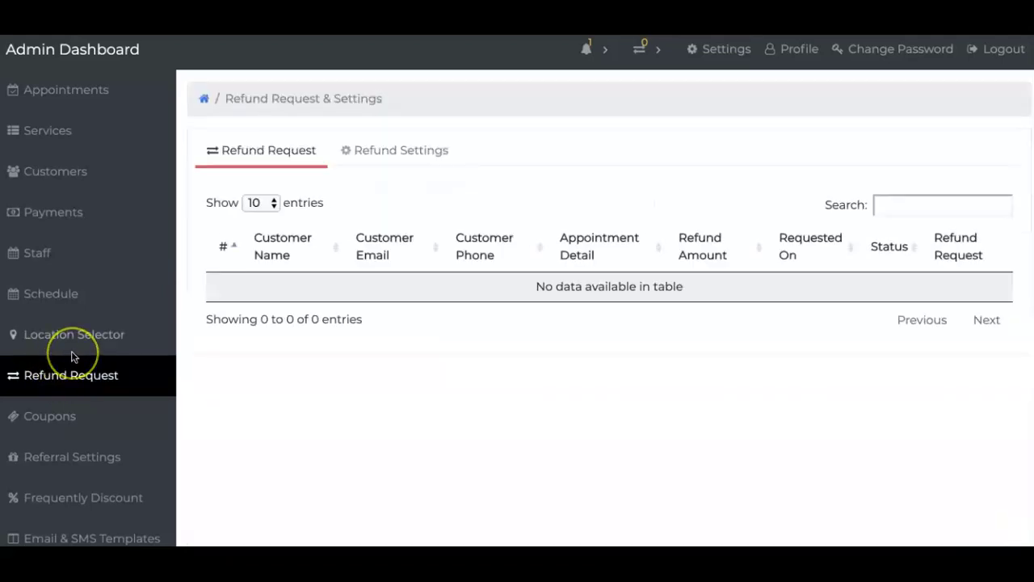
{"action": "left_click", "coordinate": [69, 422]}
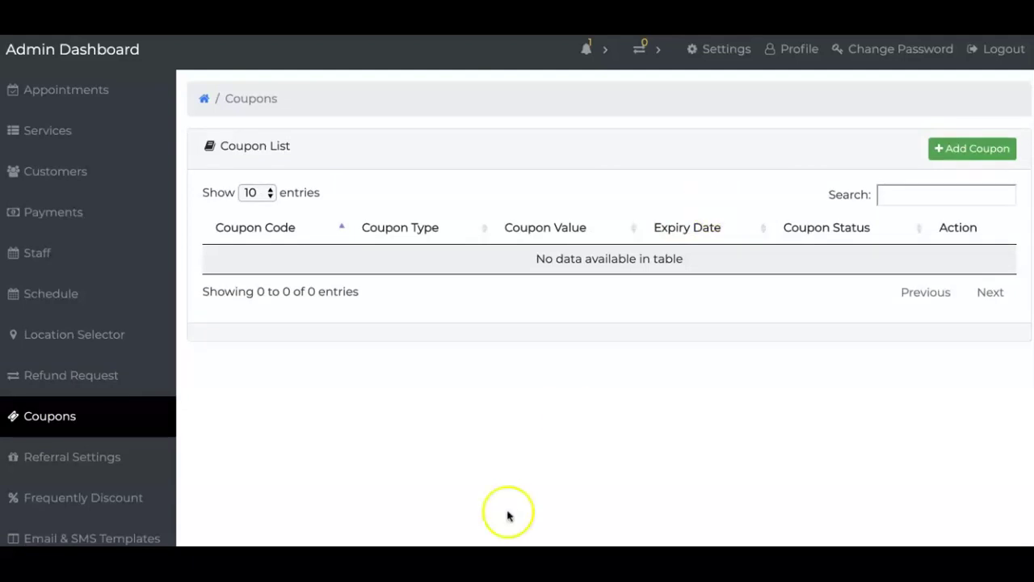
{"action": "left_click", "coordinate": [90, 461]}
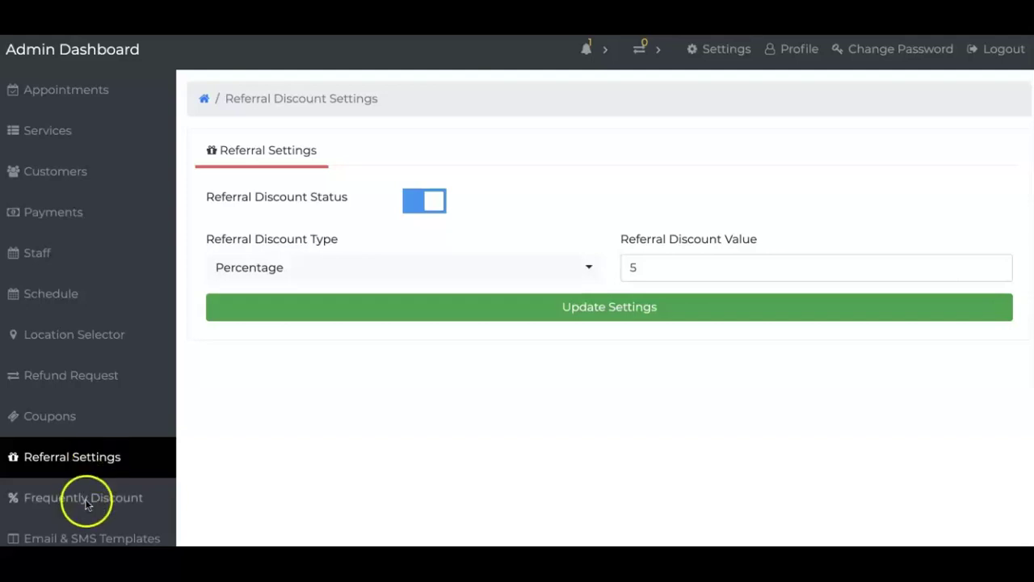
- Review the Frequently Discount settings, then the Customer, Admin and Staff email templates
{"action": "left_click", "coordinate": [87, 501]}
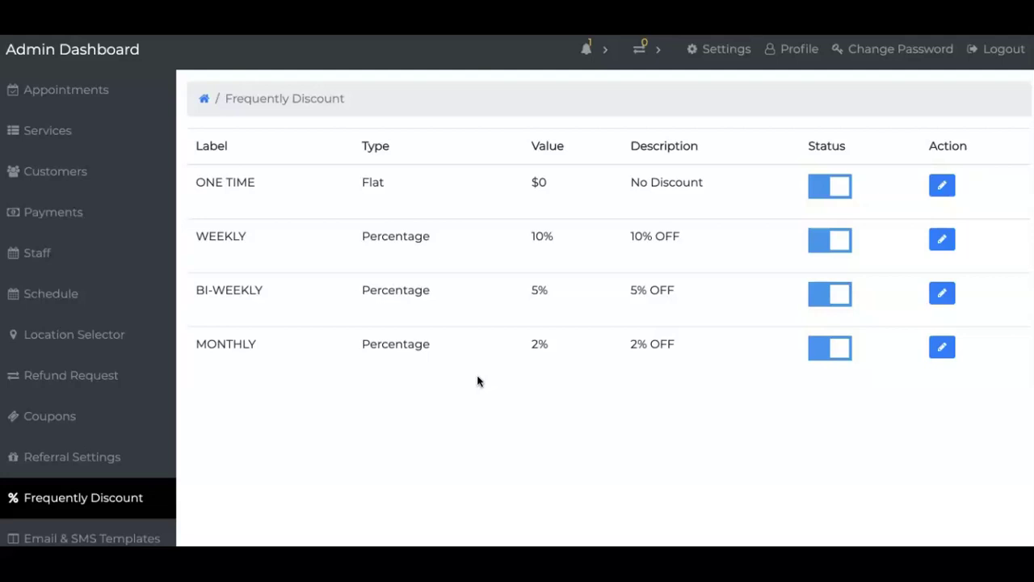
{"action": "scroll", "coordinate": [102, 409], "scroll_direction": "down", "scroll_amount": 1}
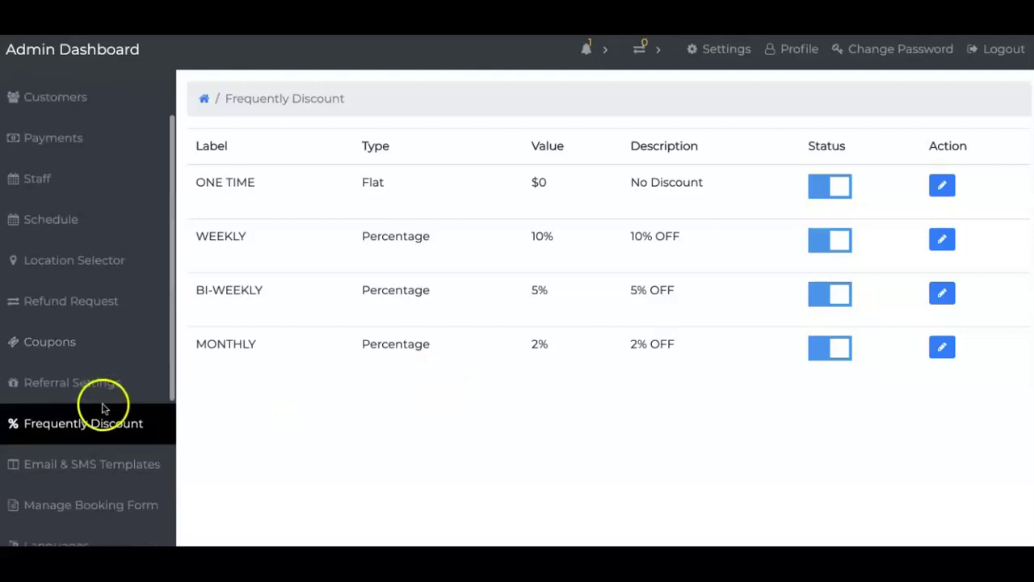
{"action": "left_click", "coordinate": [71, 466]}
{"action": "scroll", "coordinate": [81, 429], "scroll_direction": "down", "scroll_amount": 3}
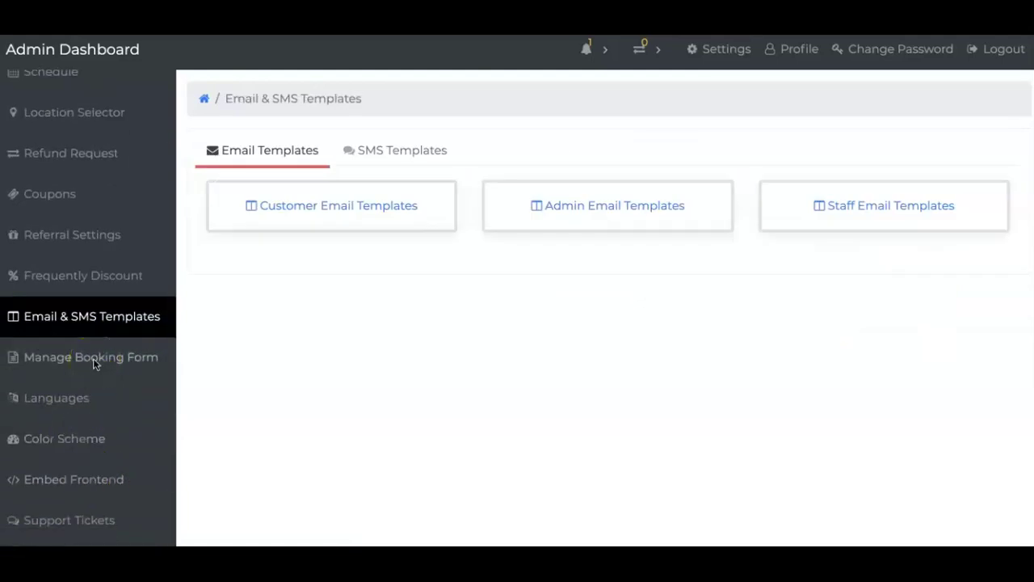
{"action": "left_click", "coordinate": [93, 358]}
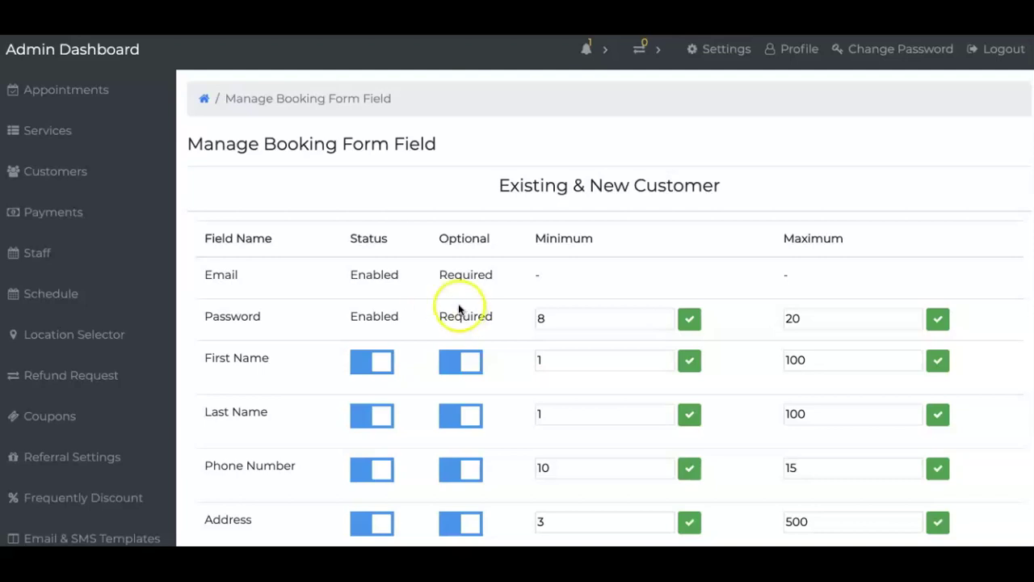
{"action": "scroll", "coordinate": [452, 312], "scroll_direction": "down", "scroll_amount": 5}
{"action": "scroll", "coordinate": [452, 312], "scroll_direction": "down", "scroll_amount": 4}
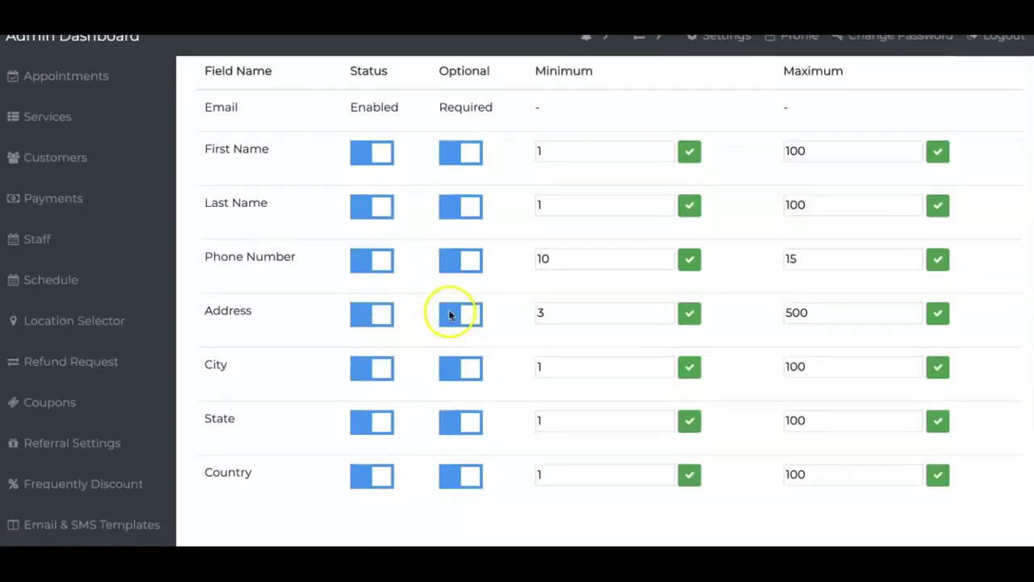
{"action": "scroll", "coordinate": [131, 360], "scroll_direction": "down", "scroll_amount": 2}
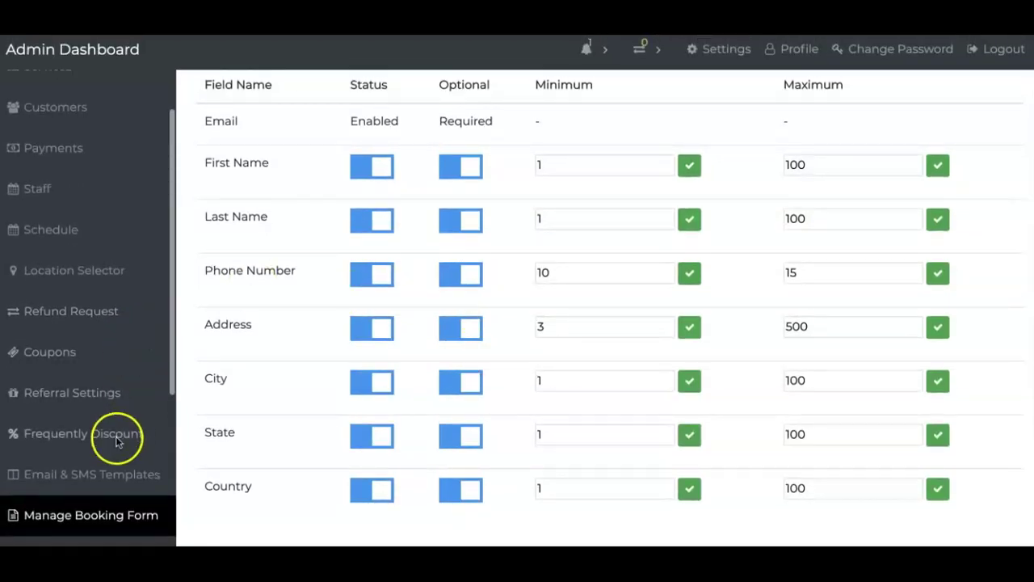
{"action": "scroll", "coordinate": [121, 436], "scroll_direction": "down", "scroll_amount": 2}
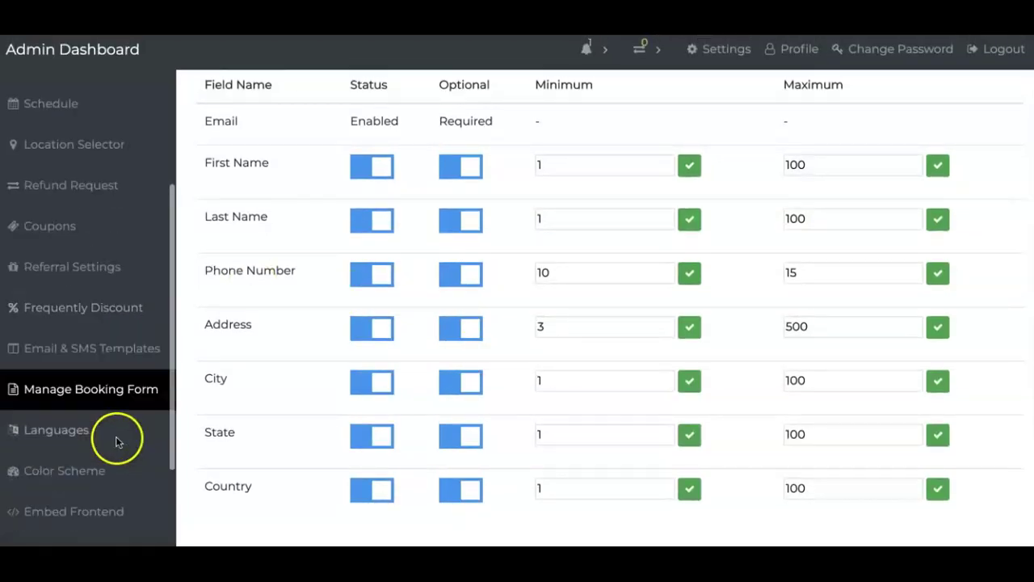
- Show the Language Translator page, with no default, dropdown or translation languages chosen
{"action": "left_click", "coordinate": [67, 434]}
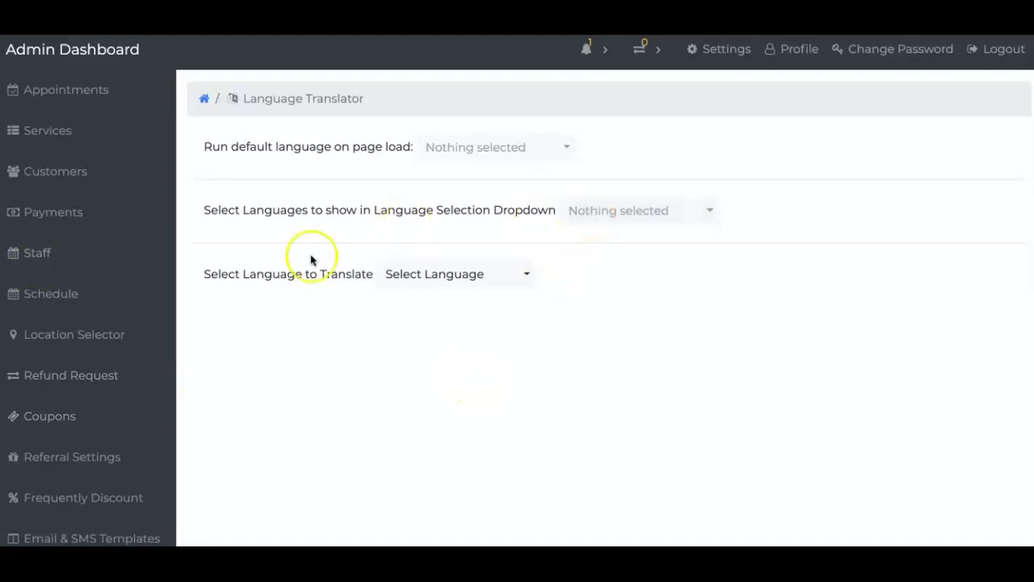
{"action": "scroll", "coordinate": [103, 298], "scroll_direction": "down", "scroll_amount": 4}
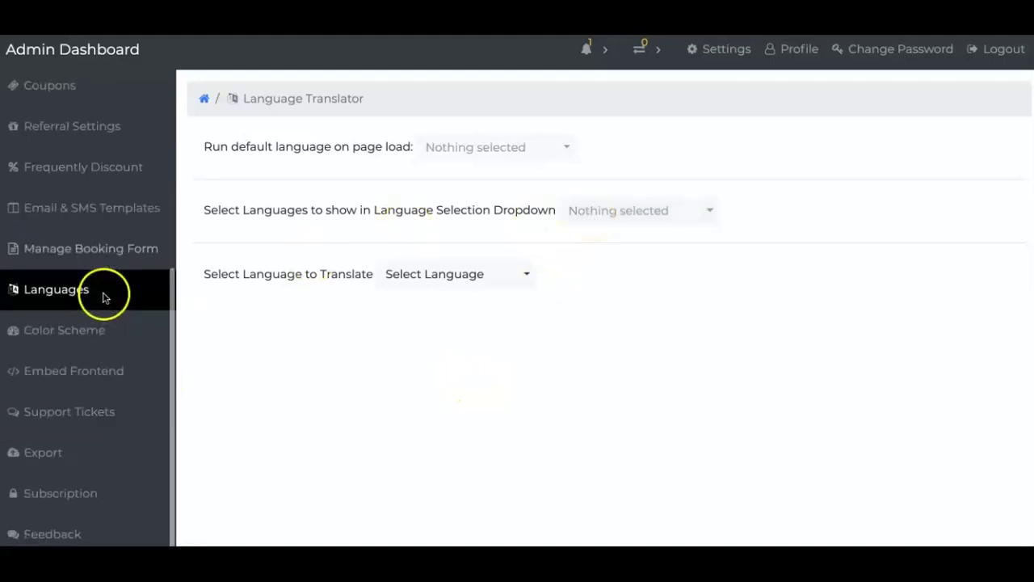
- Look over the Color Scheme options, then view the iframe and Book Now link embed code
{"action": "left_click", "coordinate": [73, 334]}
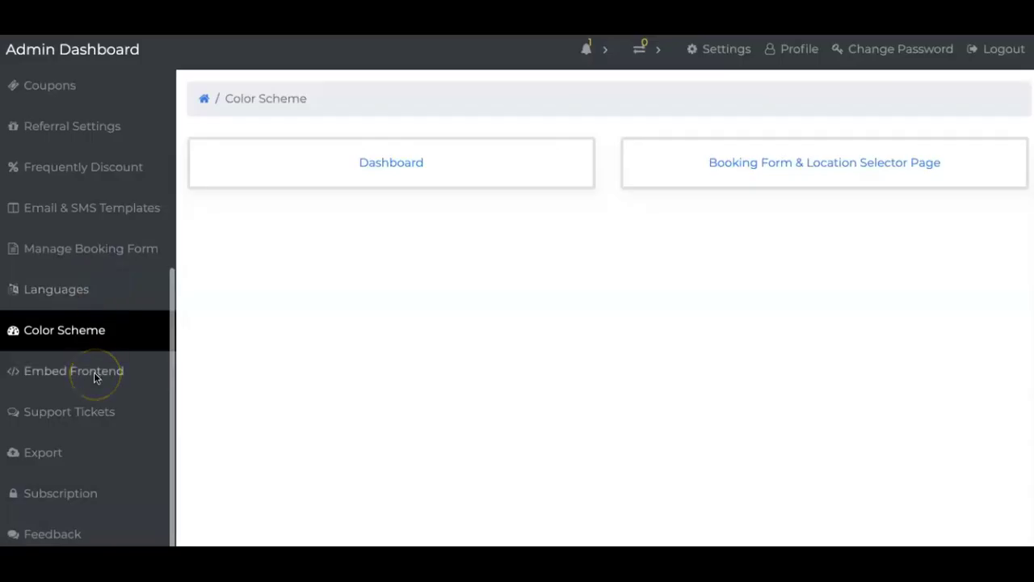
{"action": "left_click", "coordinate": [94, 373]}
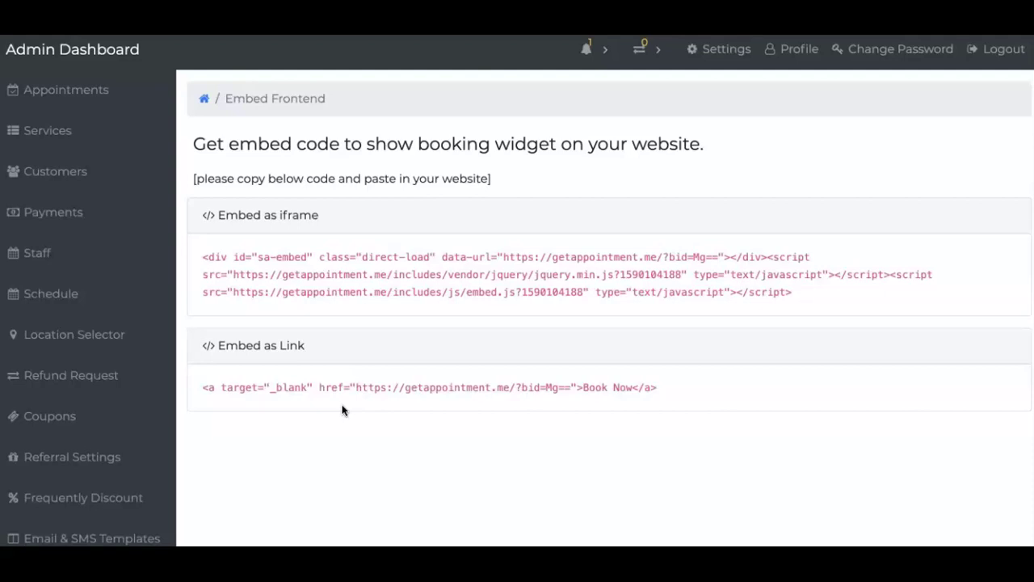
{"action": "scroll", "coordinate": [58, 358], "scroll_direction": "down", "scroll_amount": 4}
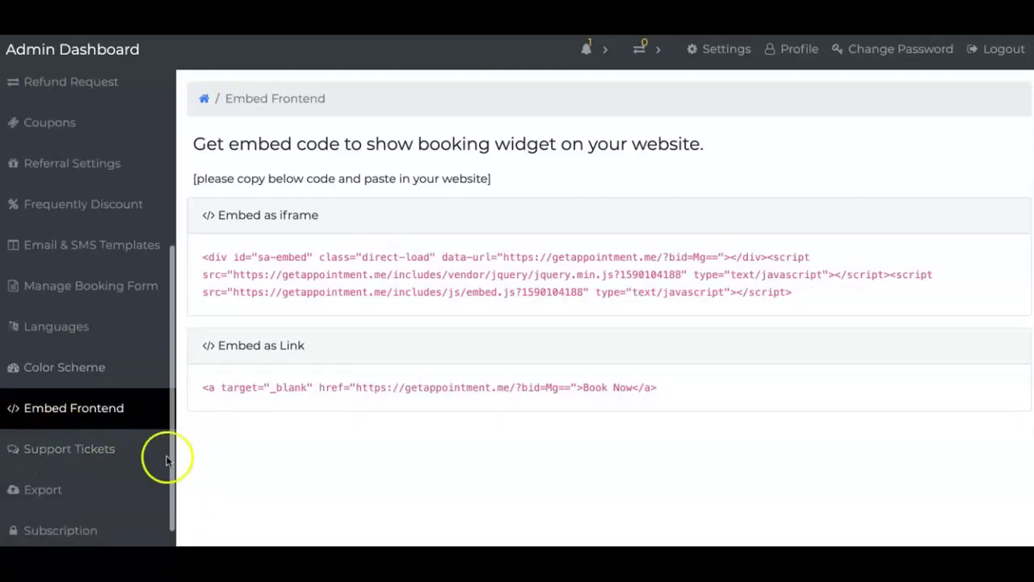
- Go to the Export page in the sidebar
{"action": "left_click", "coordinate": [40, 481]}
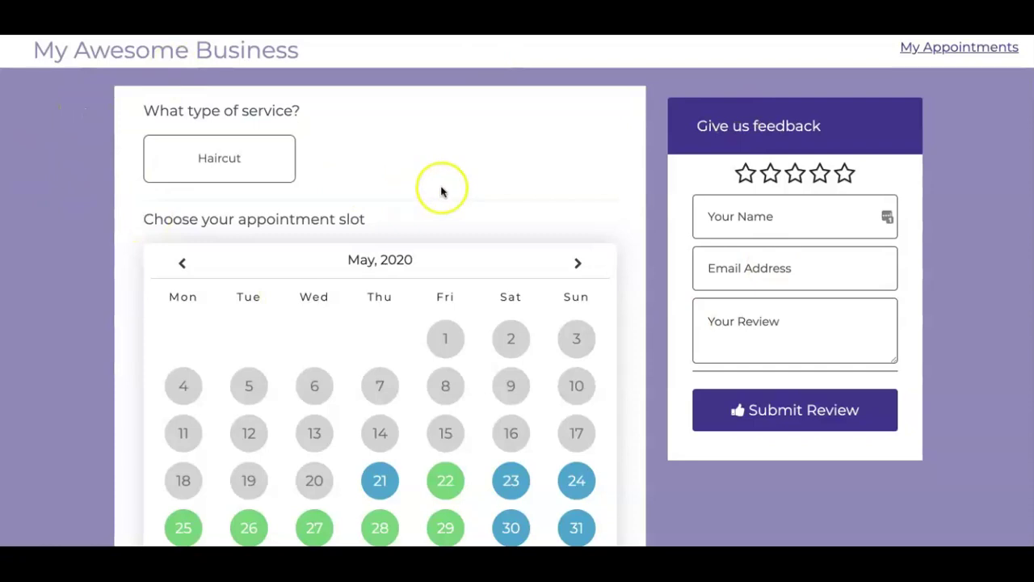
- Select a Mens Haircut ($15) and add one Beard Trim ($10)
{"action": "left_click", "coordinate": [240, 170]}
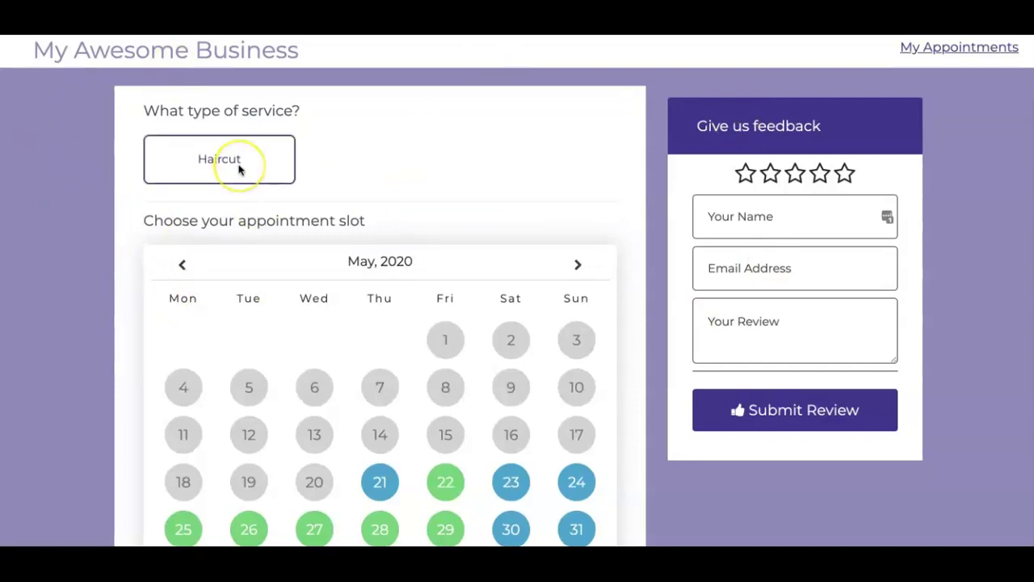
{"action": "left_click", "coordinate": [229, 258]}
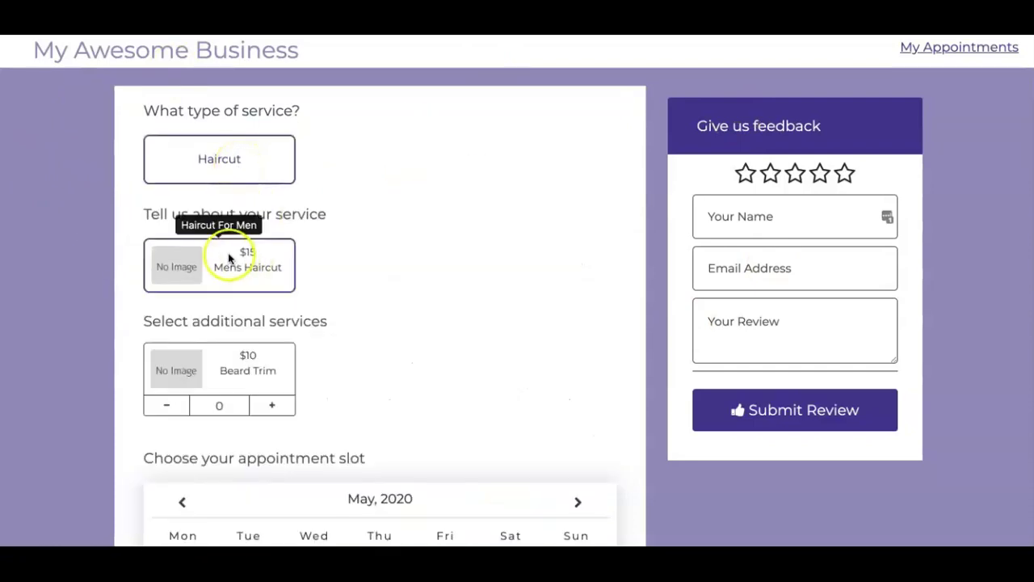
{"action": "left_click", "coordinate": [270, 406]}
{"action": "scroll", "coordinate": [324, 283], "scroll_direction": "down", "scroll_amount": 2}
{"action": "scroll", "coordinate": [317, 283], "scroll_direction": "down", "scroll_amount": 5}
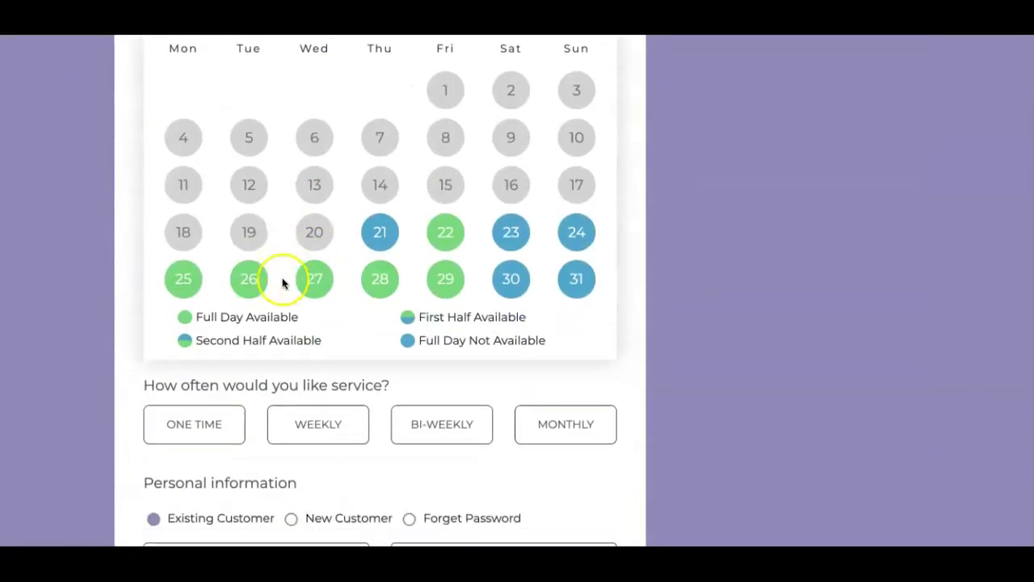
- Book a one-time appointment on 29-05-2020 at 12:17 PM
{"action": "left_click", "coordinate": [445, 272]}
{"action": "scroll", "coordinate": [320, 367], "scroll_direction": "down", "scroll_amount": 2}
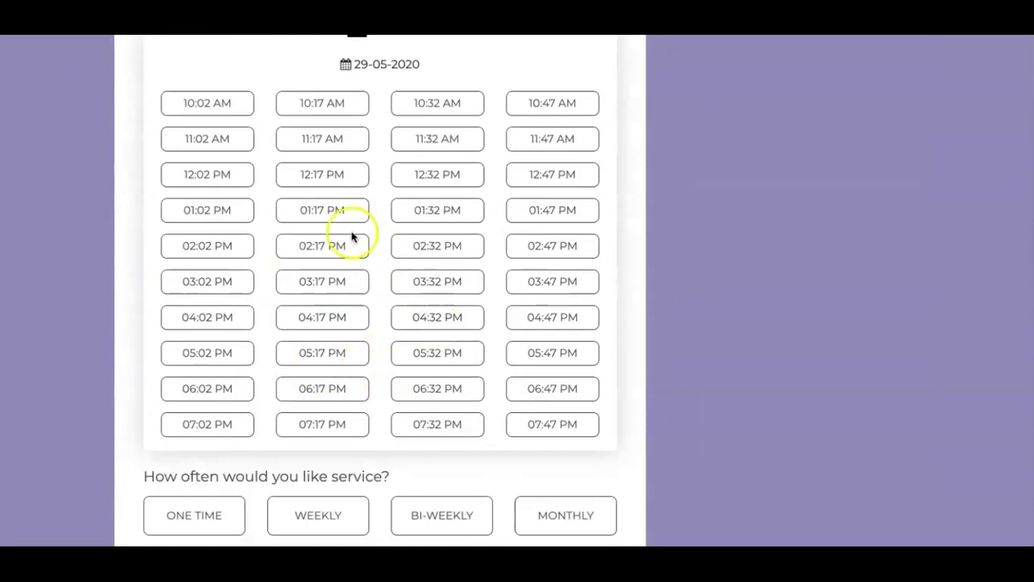
{"action": "left_click", "coordinate": [329, 174]}
{"action": "scroll", "coordinate": [379, 279], "scroll_direction": "down", "scroll_amount": 7}
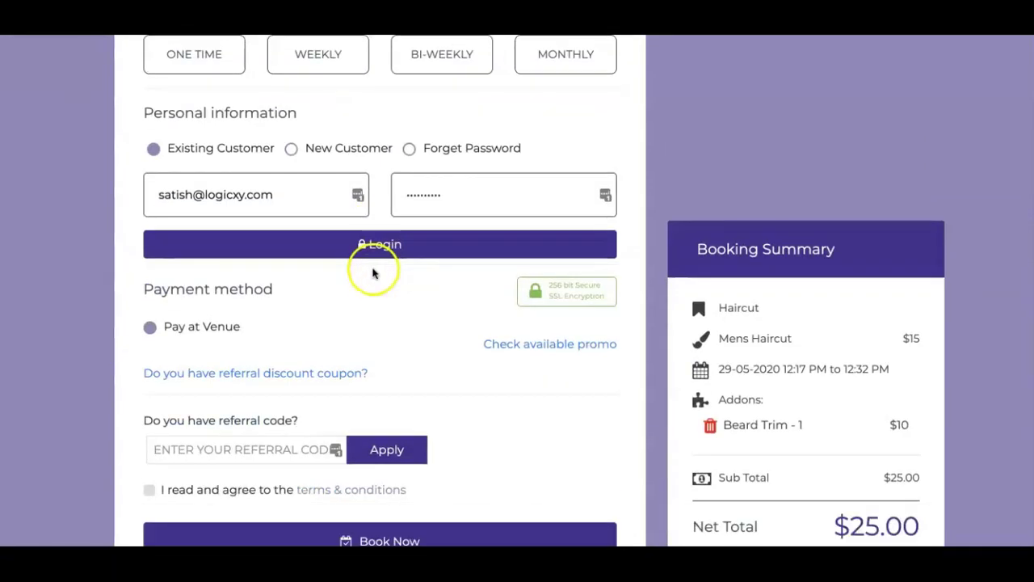
{"action": "scroll", "coordinate": [369, 272], "scroll_direction": "up", "scroll_amount": 2}
{"action": "left_click", "coordinate": [218, 192]}
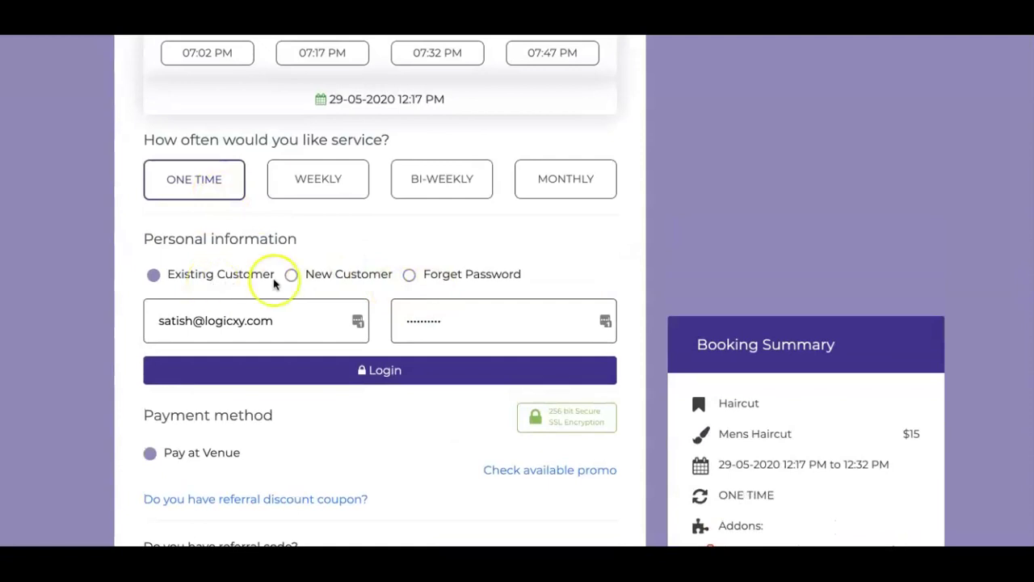
- Choose New Customer, then switch to the Forget Password form
{"action": "left_click", "coordinate": [306, 275]}
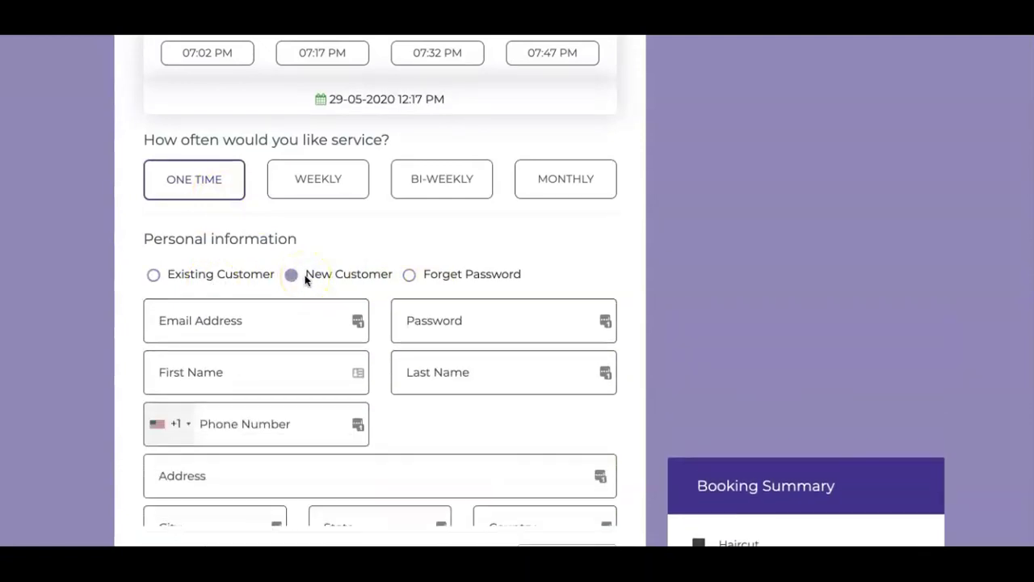
{"action": "scroll", "coordinate": [446, 293], "scroll_direction": "down", "scroll_amount": 3}
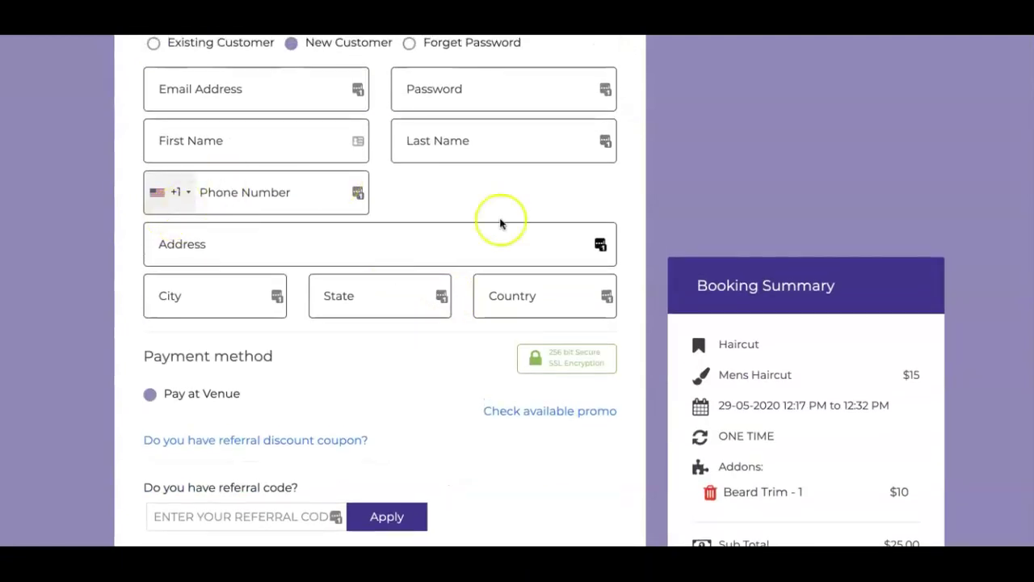
{"action": "scroll", "coordinate": [242, 353], "scroll_direction": "up", "scroll_amount": 1}
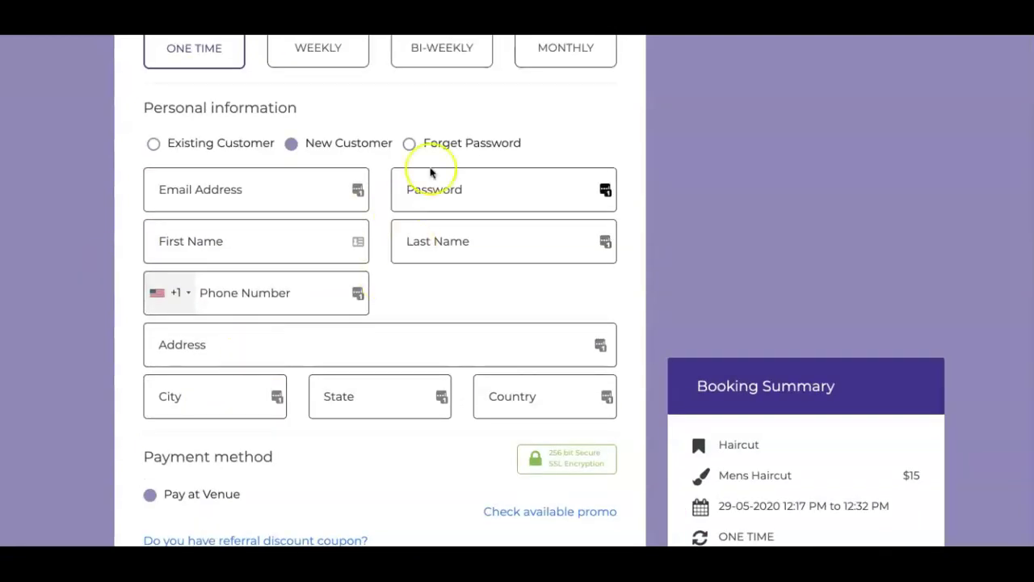
{"action": "left_click", "coordinate": [409, 143]}
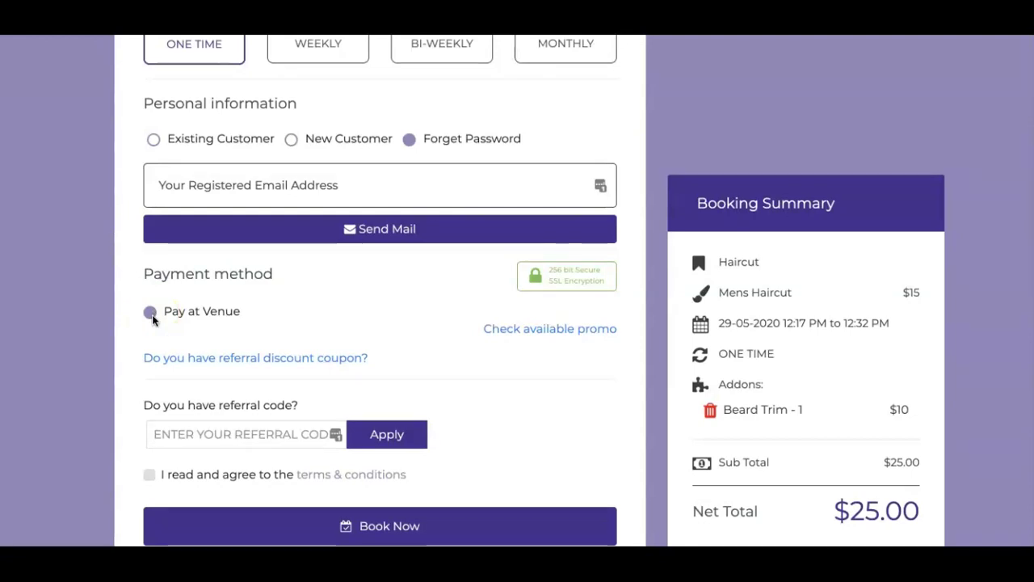
{"action": "left_click_drag", "start_coordinate": [152, 314], "coordinate": [217, 313]}
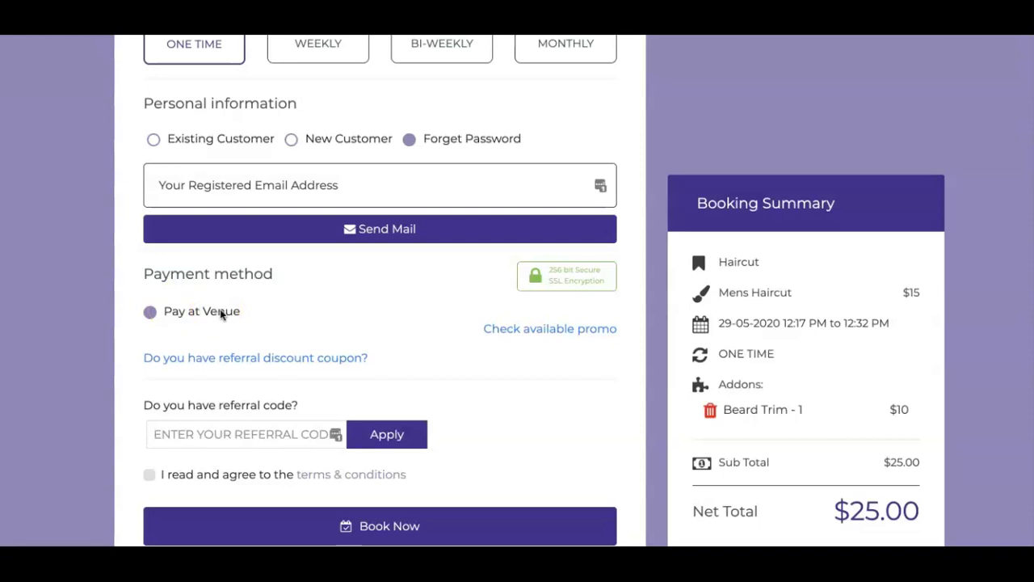
{"action": "left_click", "coordinate": [230, 318]}
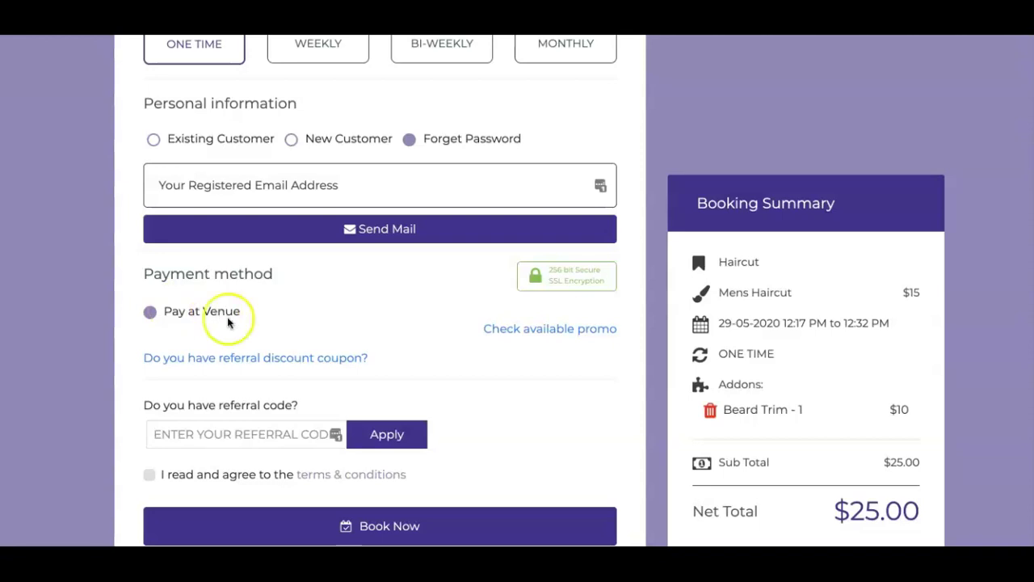
{"action": "left_click", "coordinate": [340, 321]}
{"action": "scroll", "coordinate": [338, 319], "scroll_direction": "down", "scroll_amount": 1}
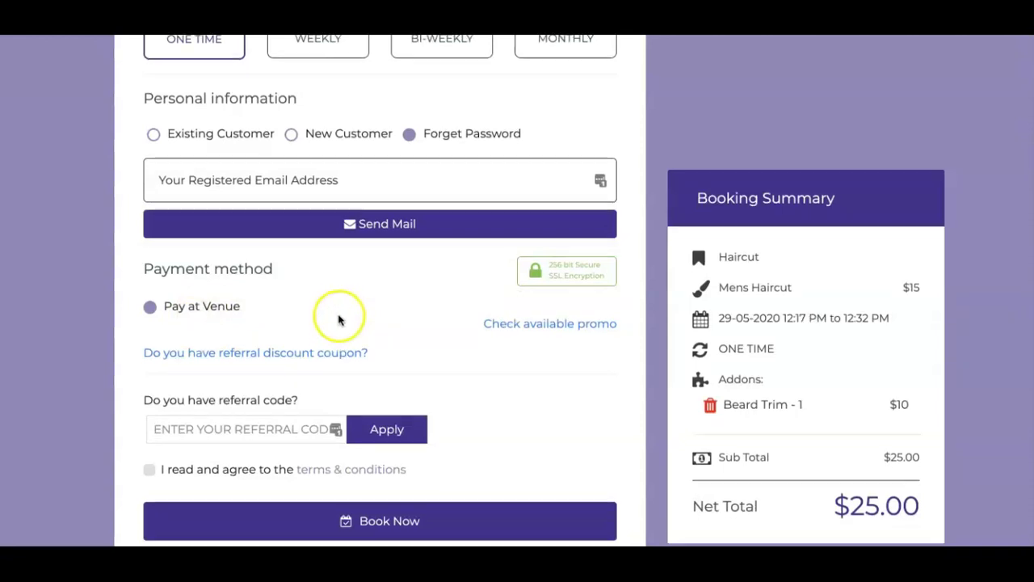
{"action": "scroll", "coordinate": [231, 412], "scroll_direction": "up", "scroll_amount": 5}
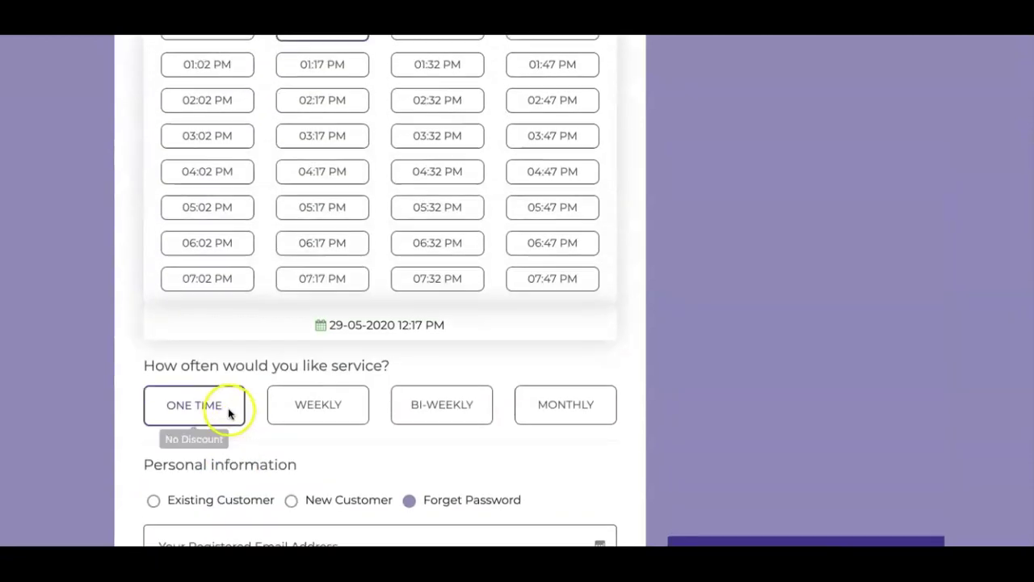
{"action": "scroll", "coordinate": [229, 413], "scroll_direction": "up", "scroll_amount": 8}
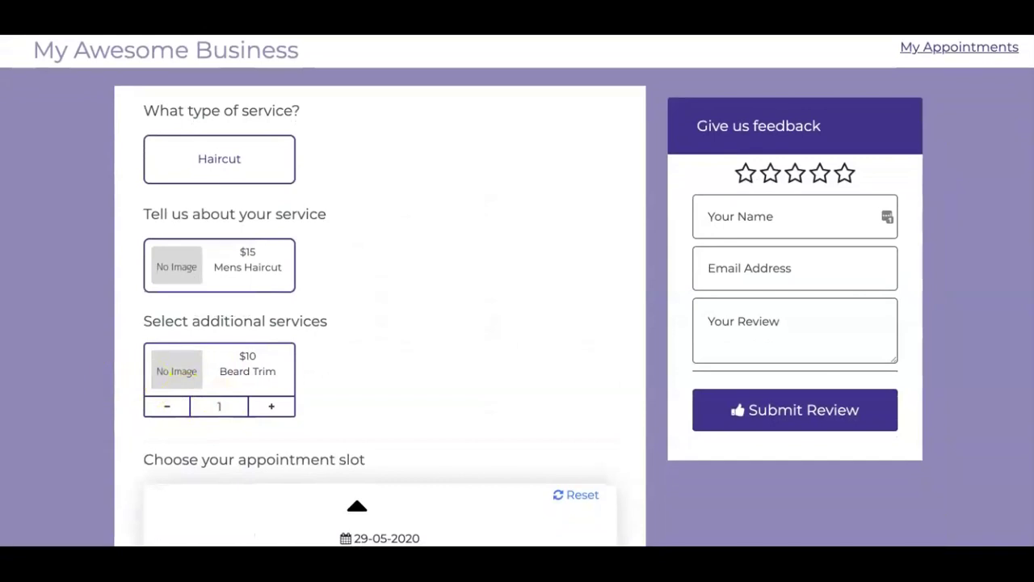